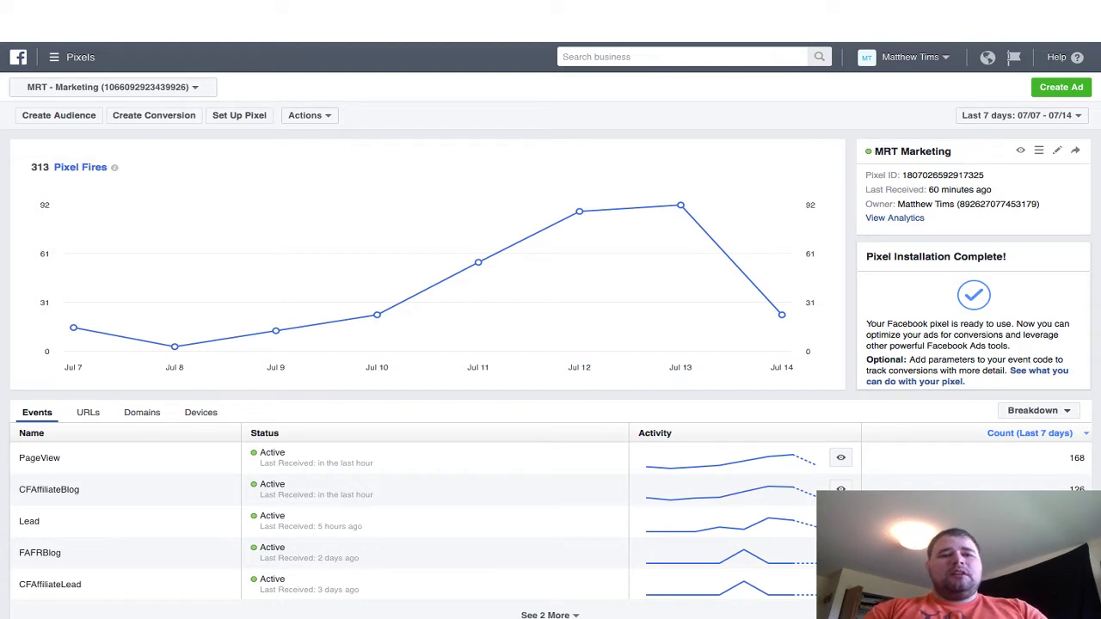
Step: Open the business tools menu on the Pixels page showing the MRT Marketing pixel
click(76, 57)
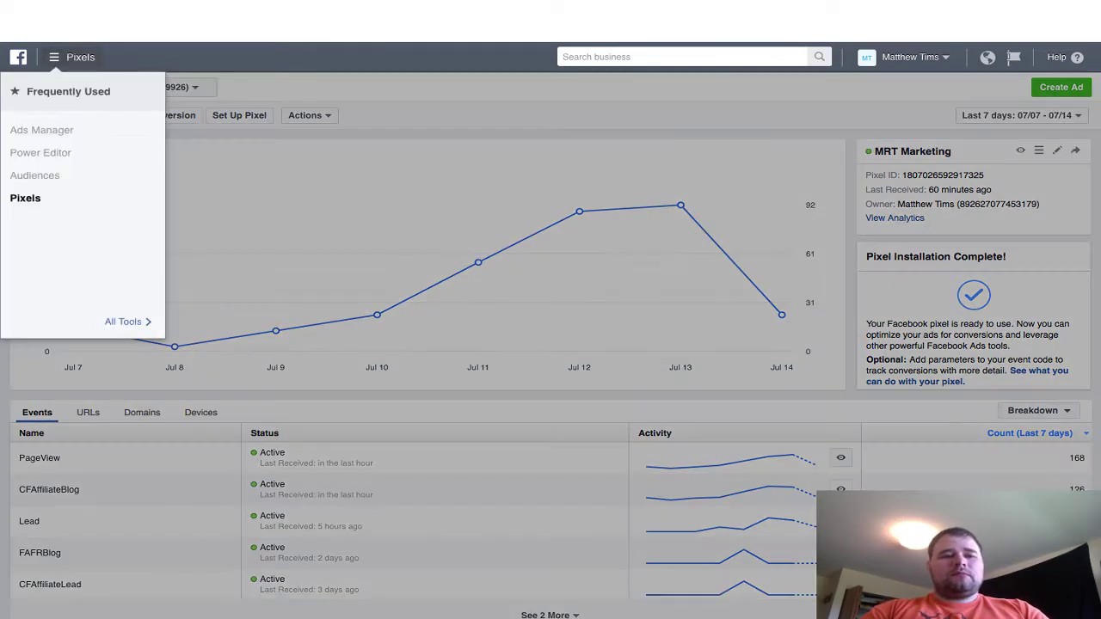
mouse_move(34, 174)
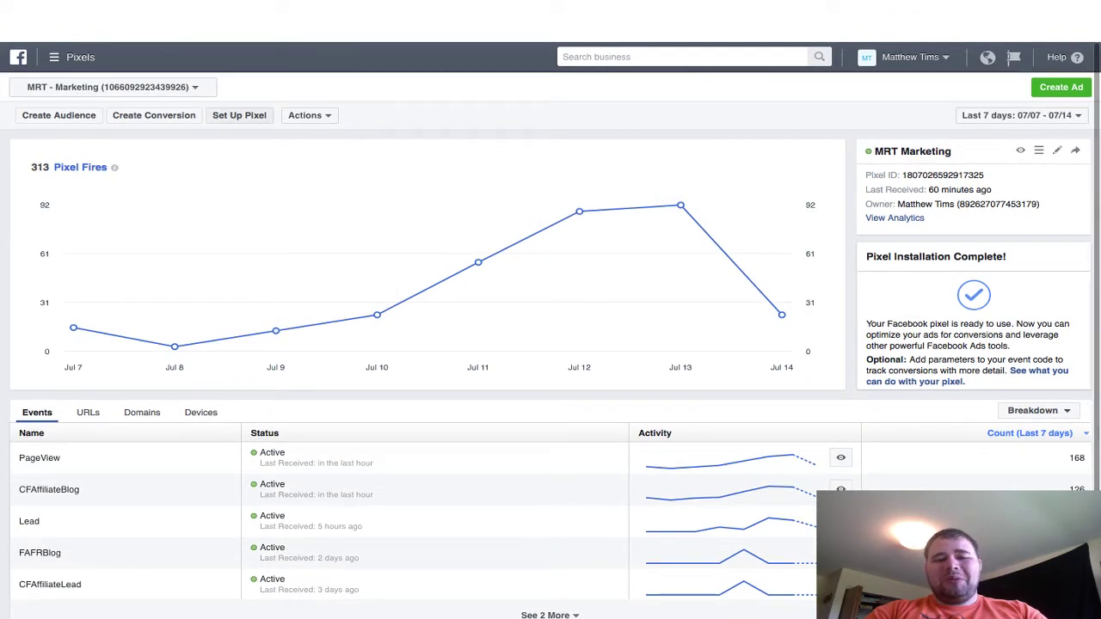
Step: Choose manual installation for the MRT Marketing pixel and copy its base code to the clipboard
click(239, 115)
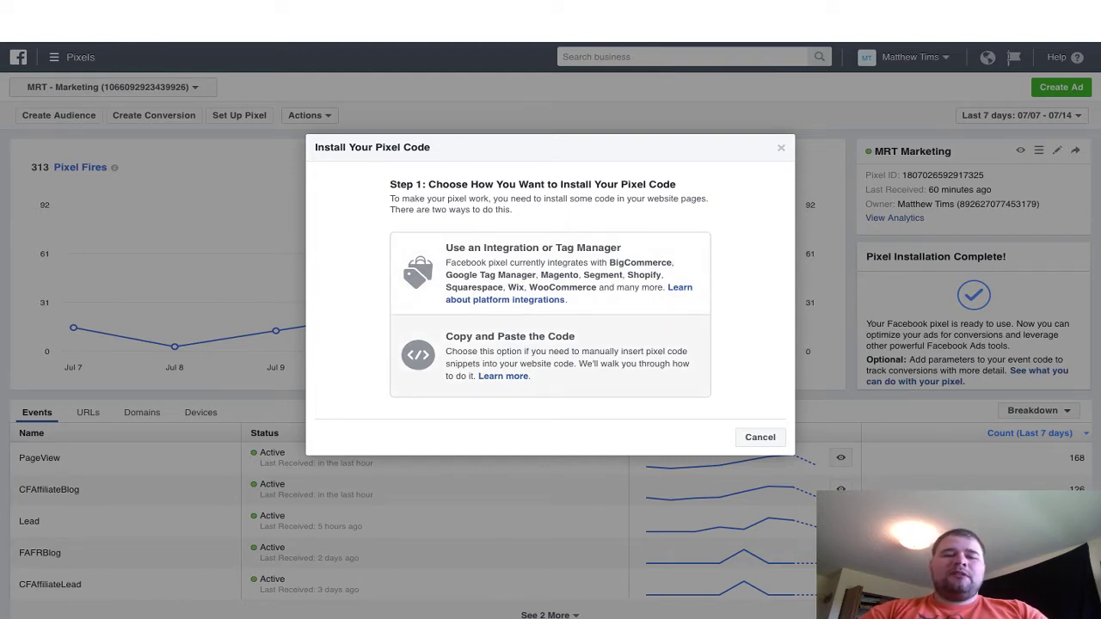
click(550, 355)
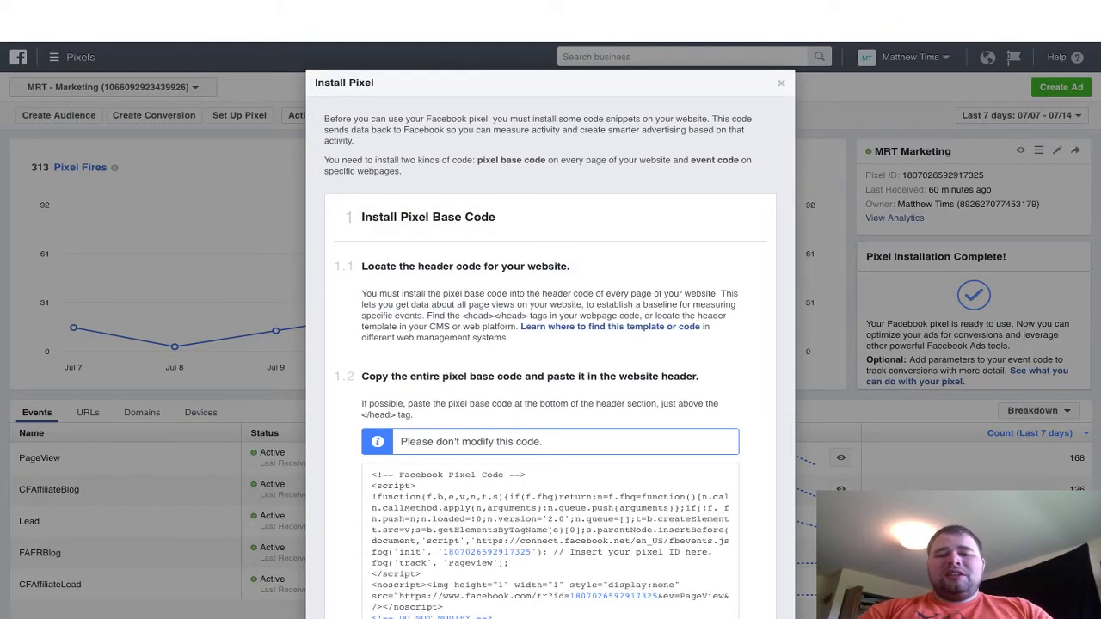
scroll(550, 344, down, 3)
scroll(550, 344, down, 1)
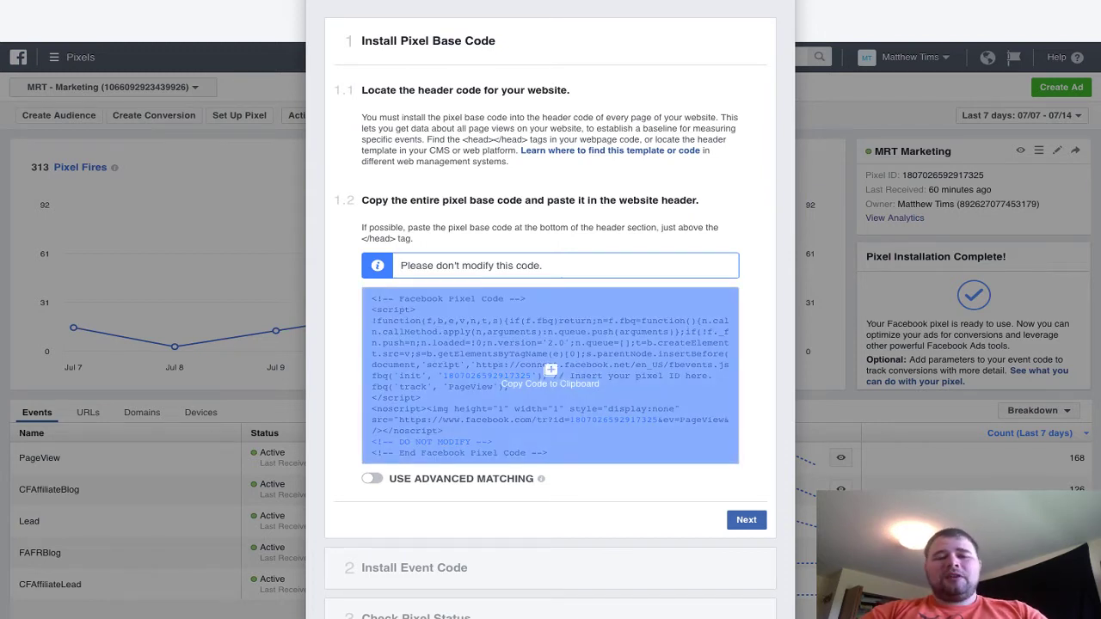
click(551, 369)
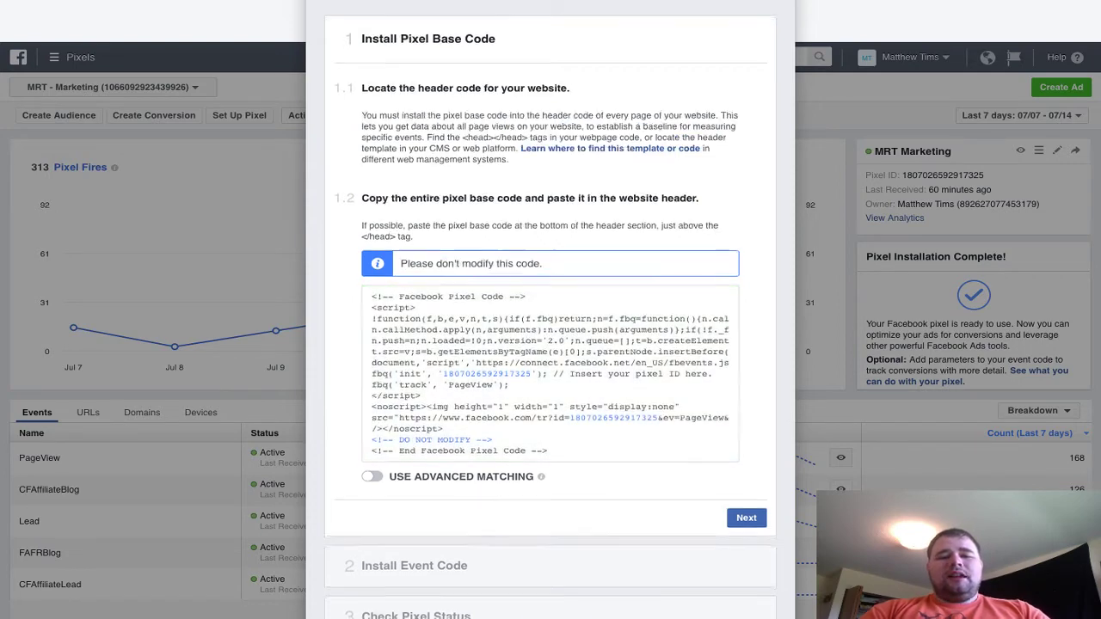
scroll(551, 370, up, 1)
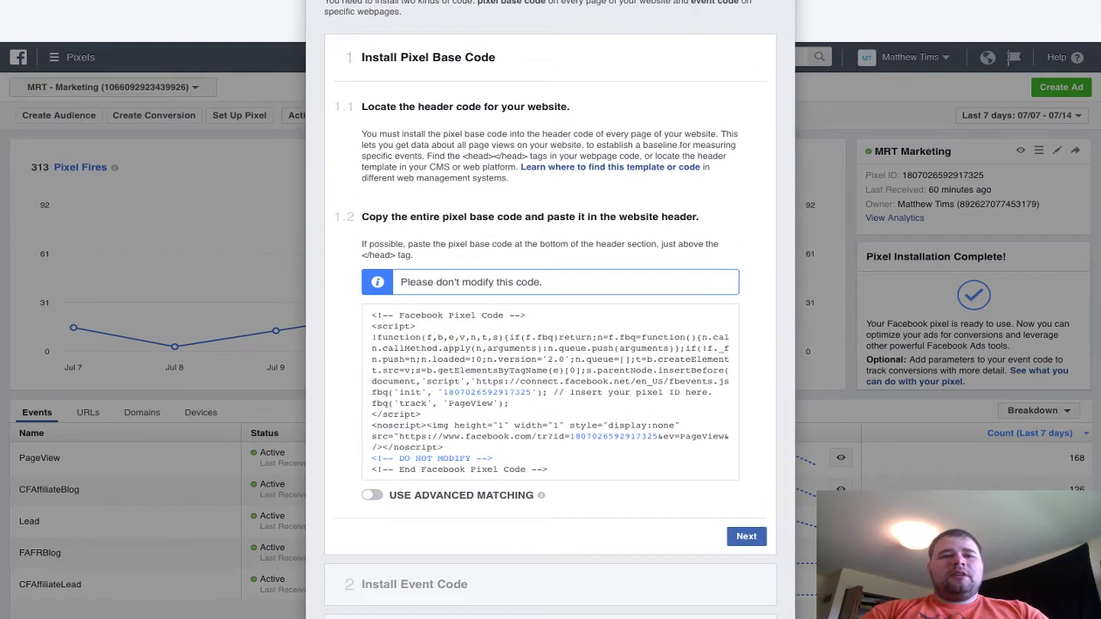
key(ctrl+Tab)
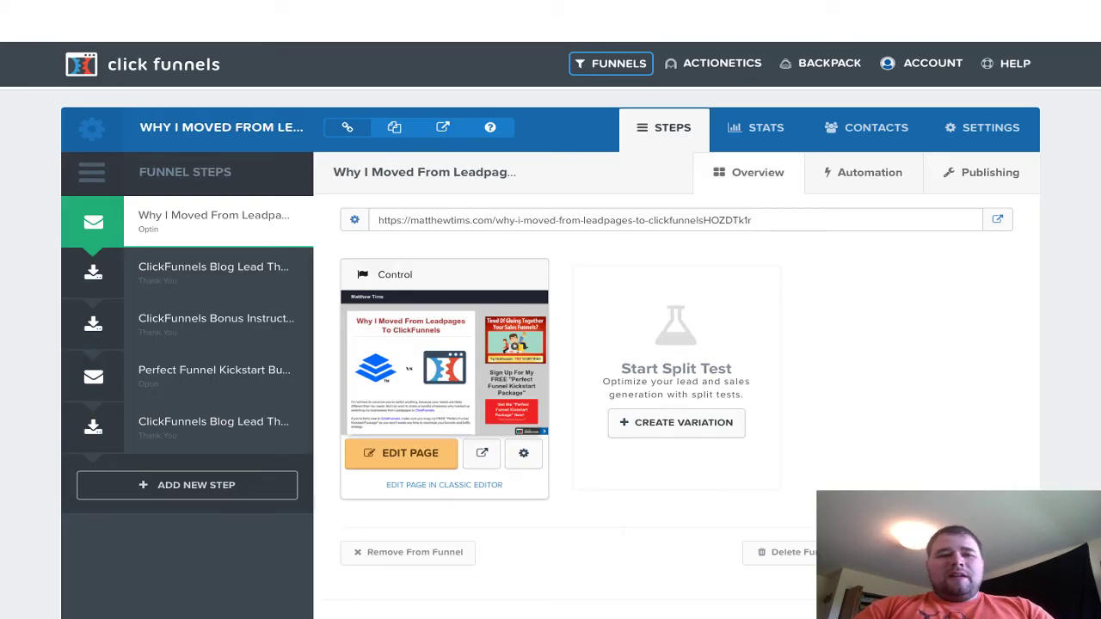
scroll(676, 367, down, 1)
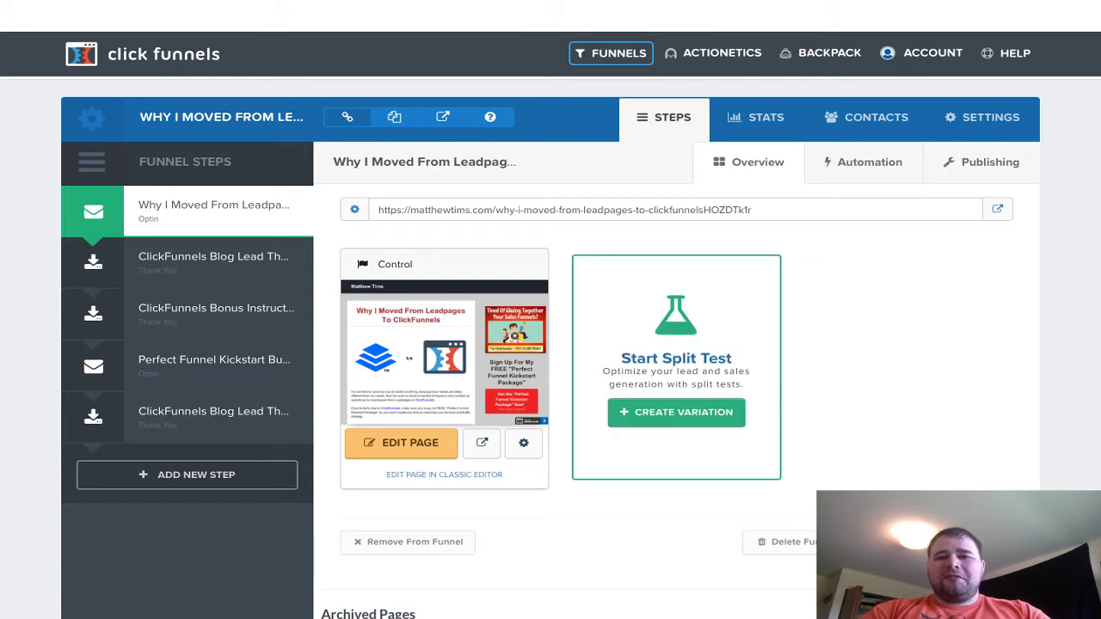
scroll(676, 366, up, 1)
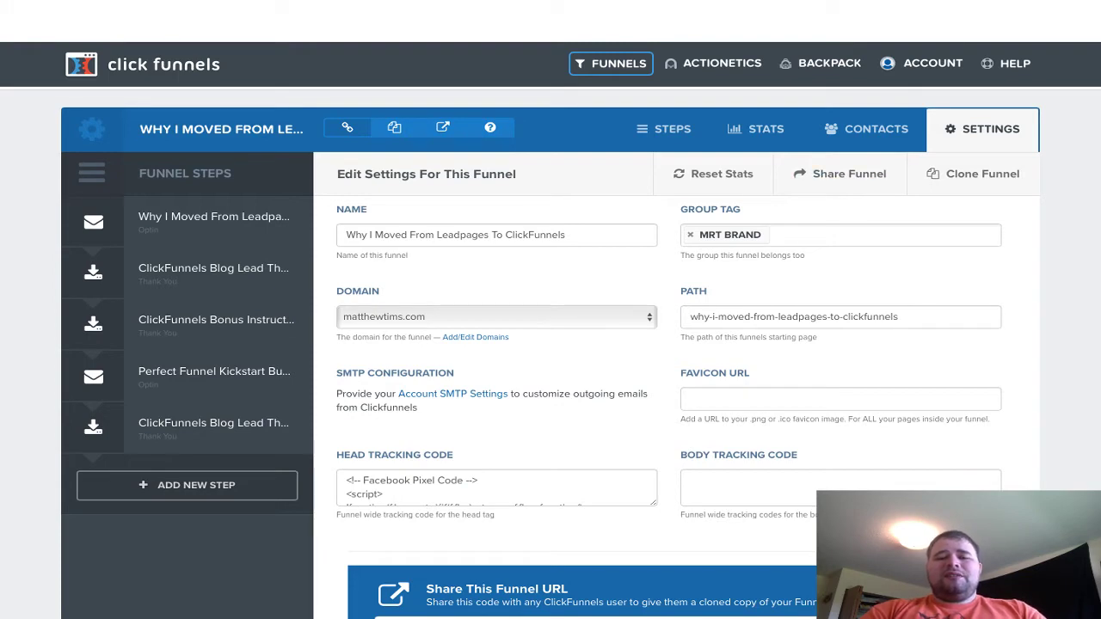
Step: Review the Facebook pixel base code in the funnel's Head Tracking Code field
scroll(550, 327, down, 2)
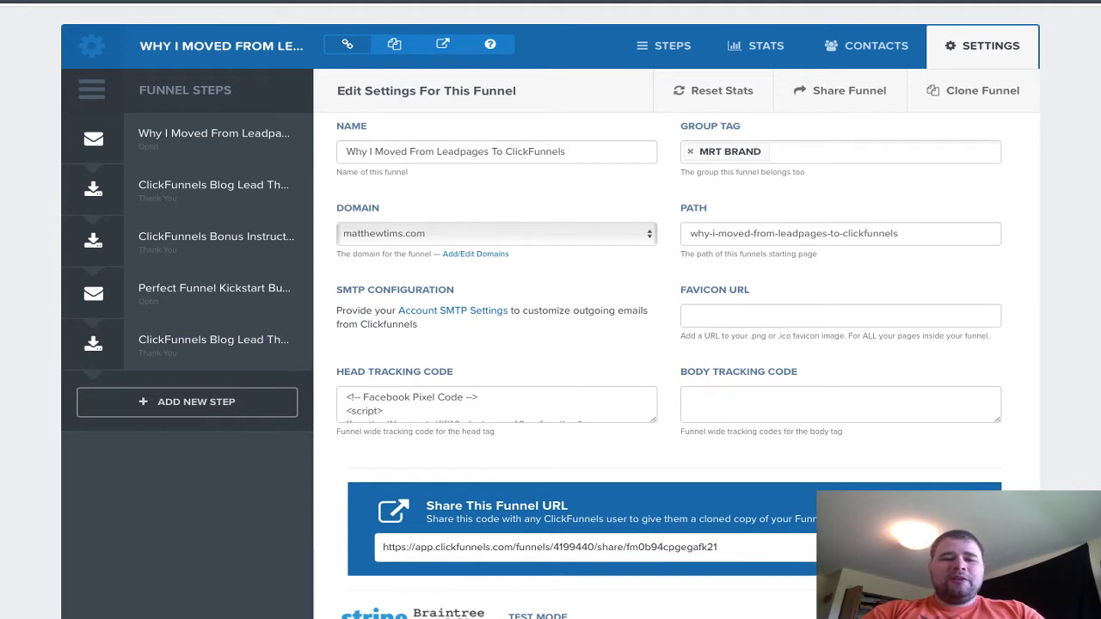
triple_click(413, 397)
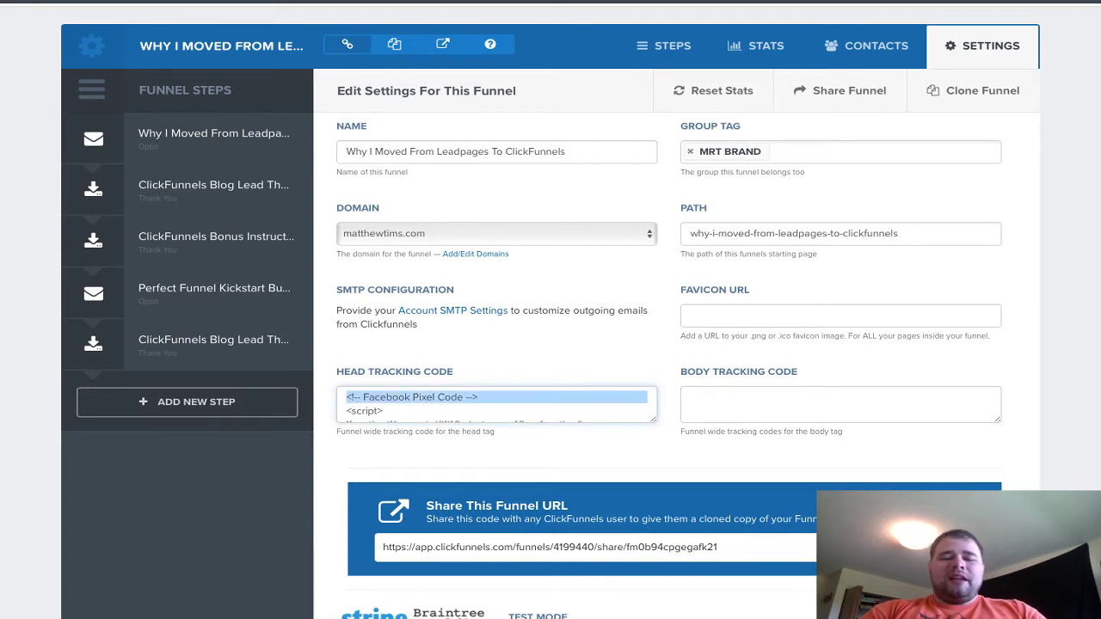
click(379, 397)
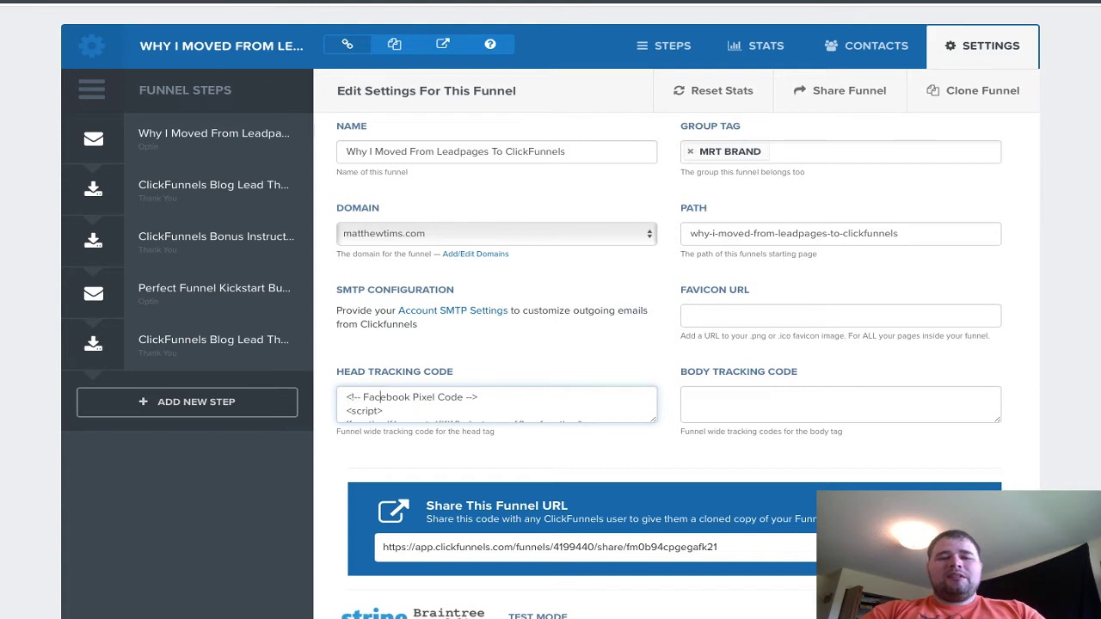
scroll(379, 398, down, 10)
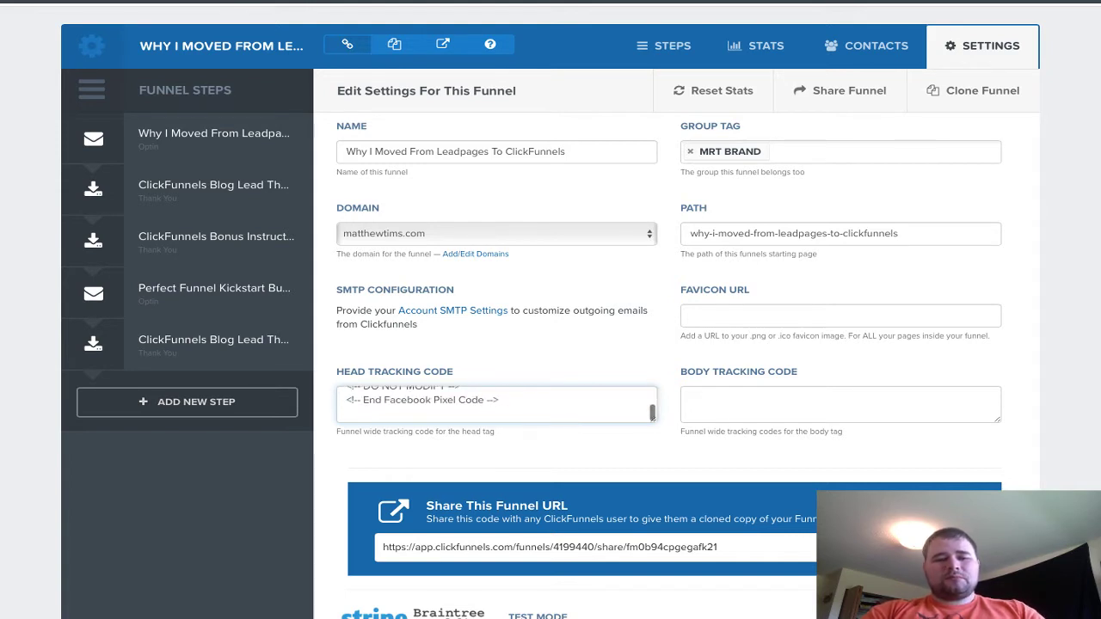
scroll(497, 404, up, 10)
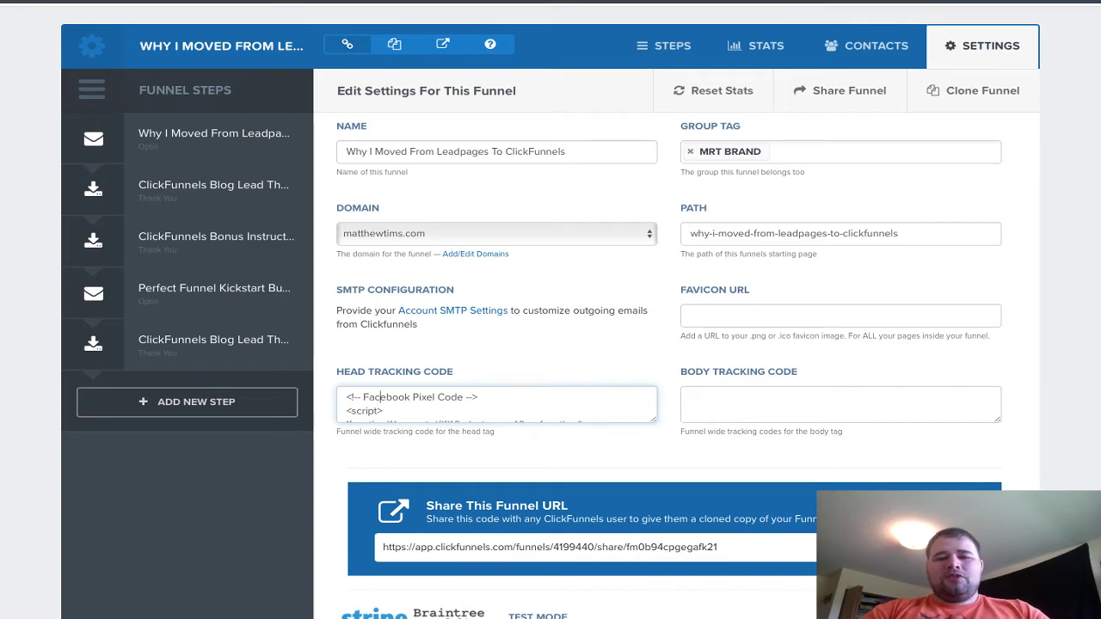
scroll(676, 344, down, 15)
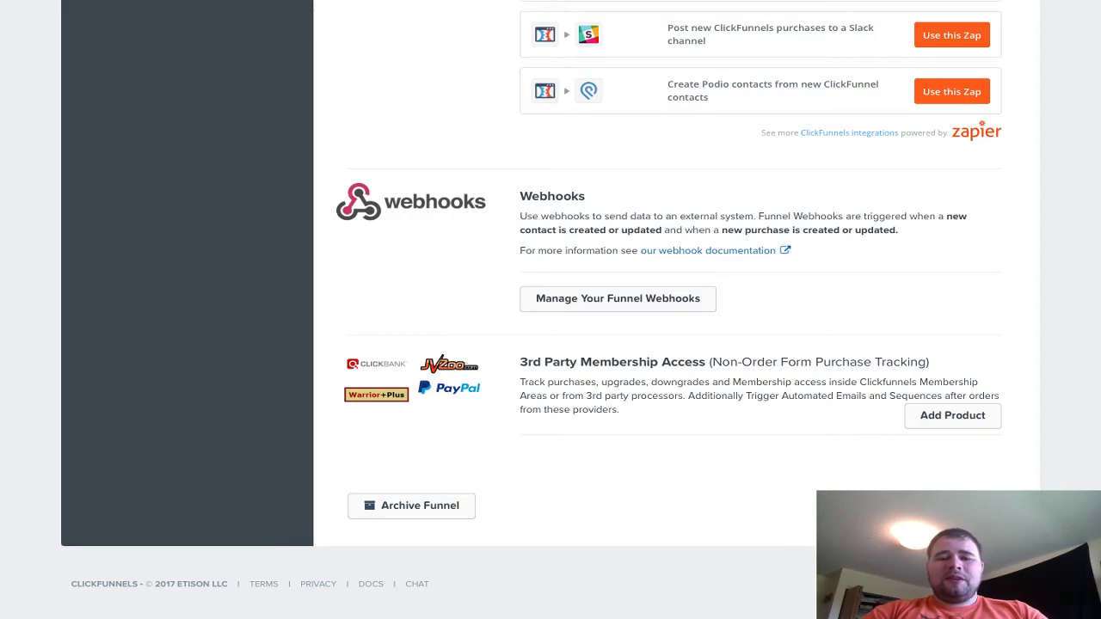
scroll(551, 330, up, 15)
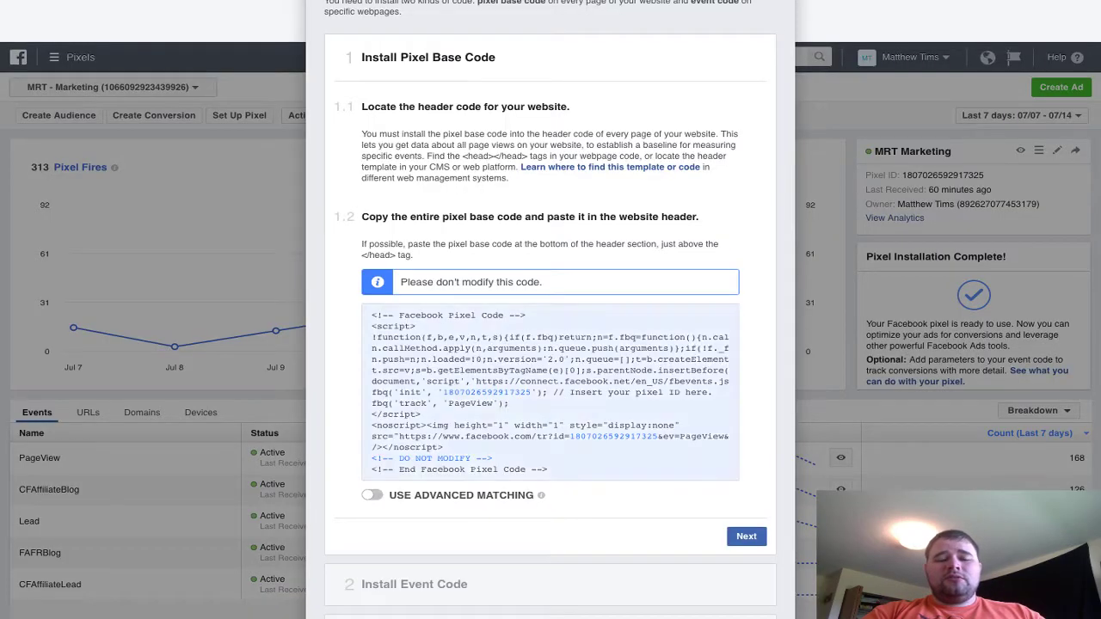
Step: Advance to the Install Event Code step and scroll down to the standard events list
click(550, 327)
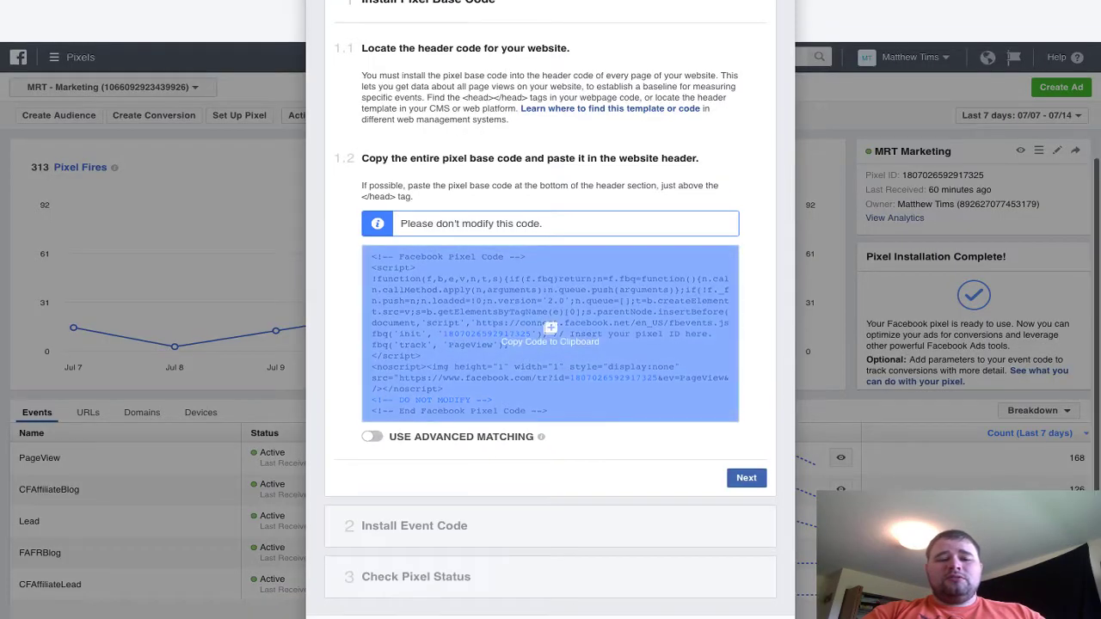
click(745, 476)
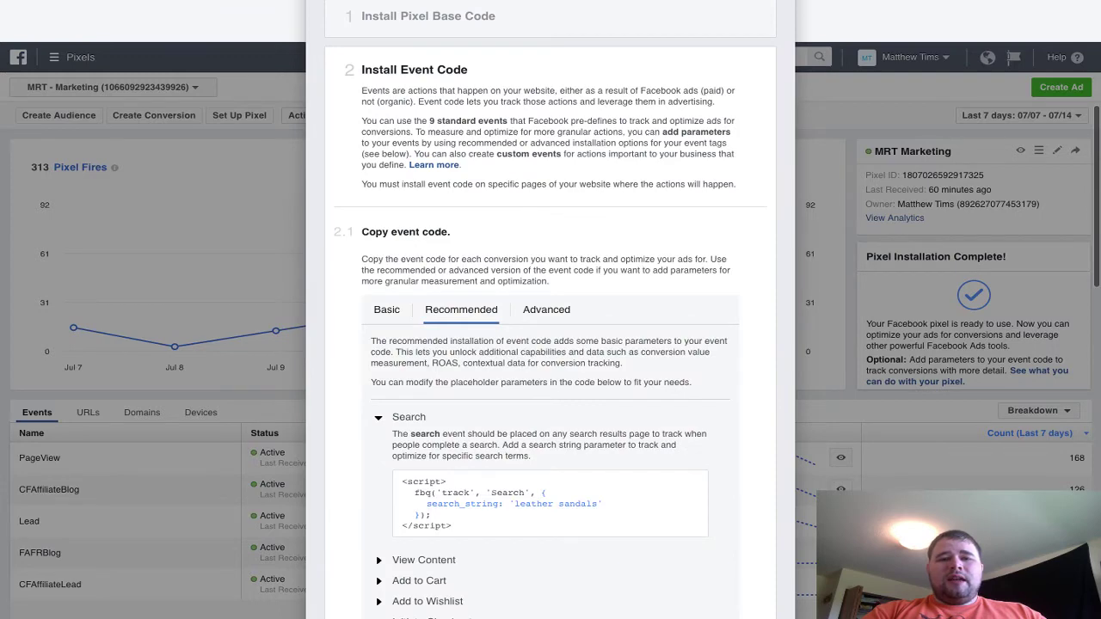
scroll(550, 344, up, 3)
scroll(550, 344, down, 3)
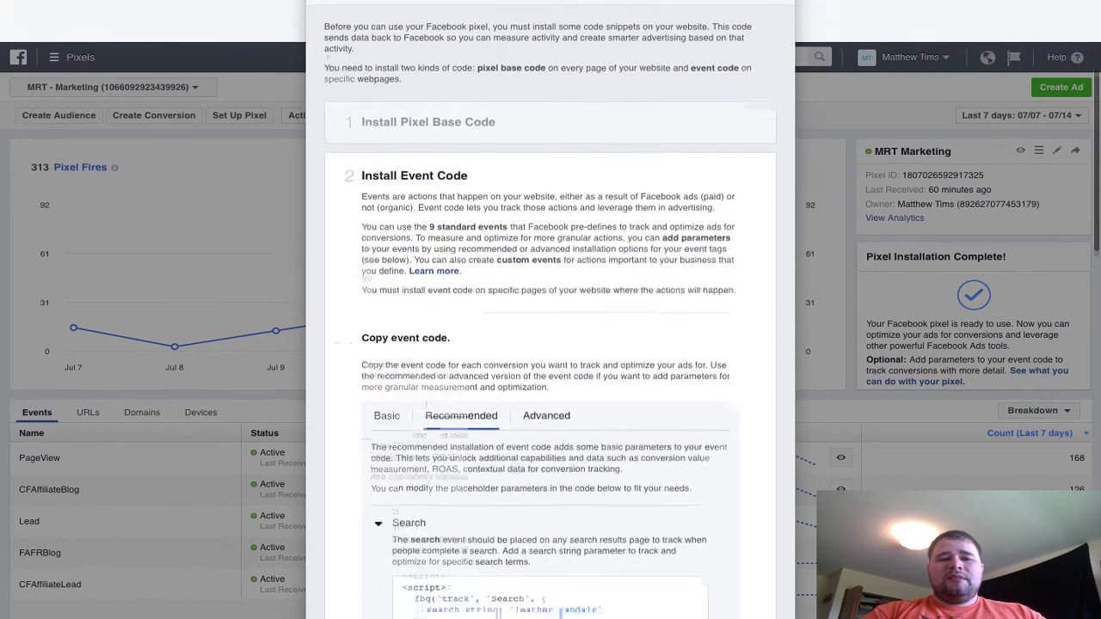
scroll(551, 344, down, 3)
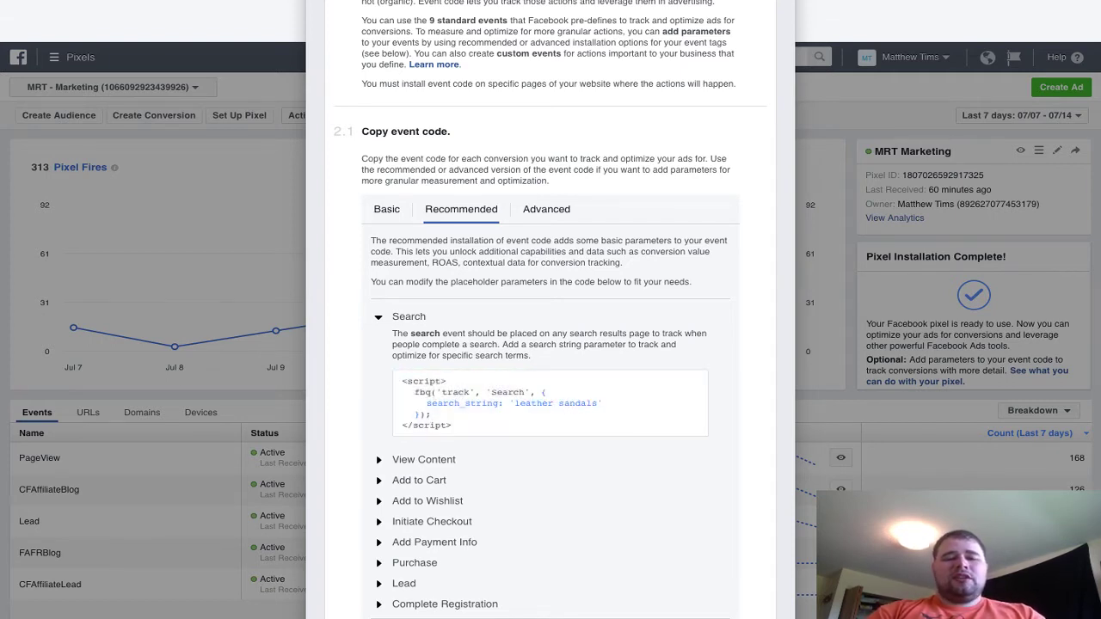
scroll(551, 344, down, 2)
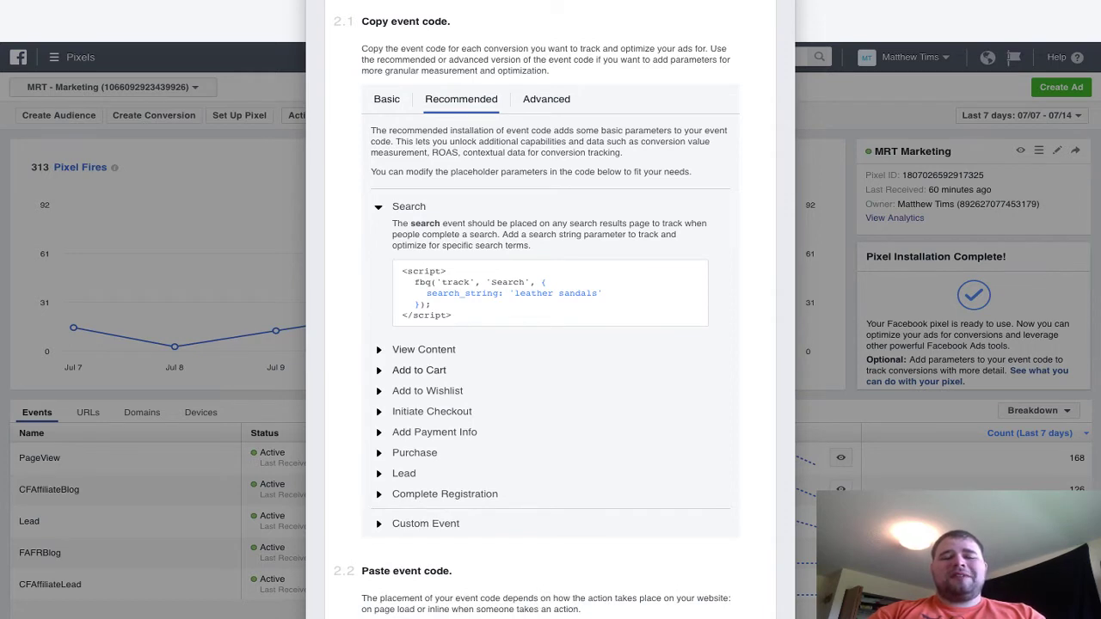
Step: Expand the Lead event's recommended code and copy the snippet to the clipboard
click(379, 473)
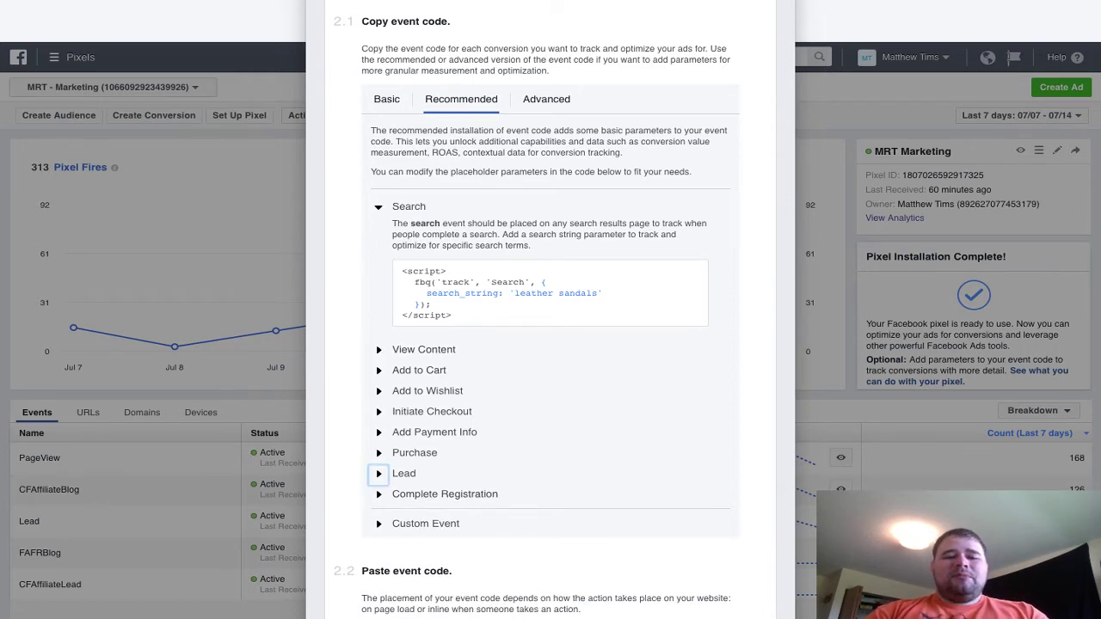
scroll(551, 362, down, 3)
click(551, 310)
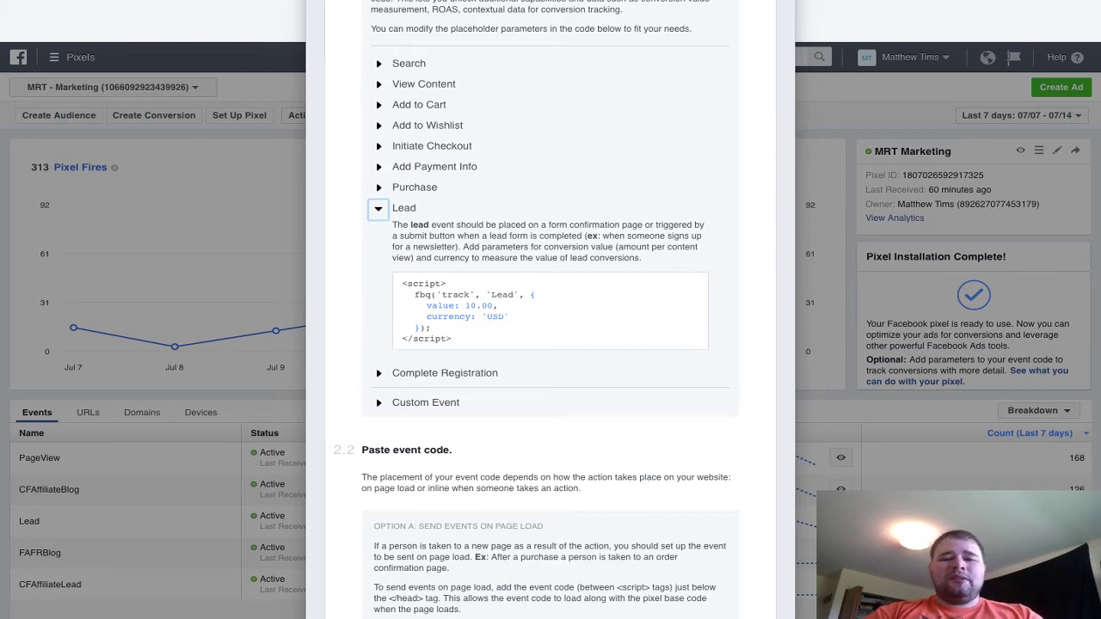
click(551, 310)
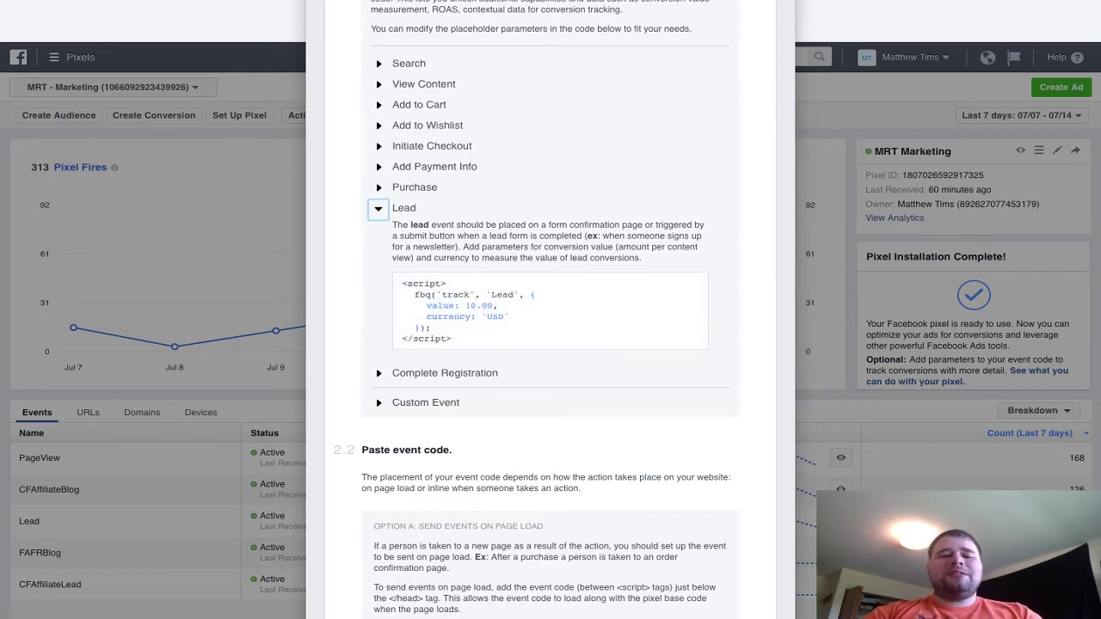
click(551, 310)
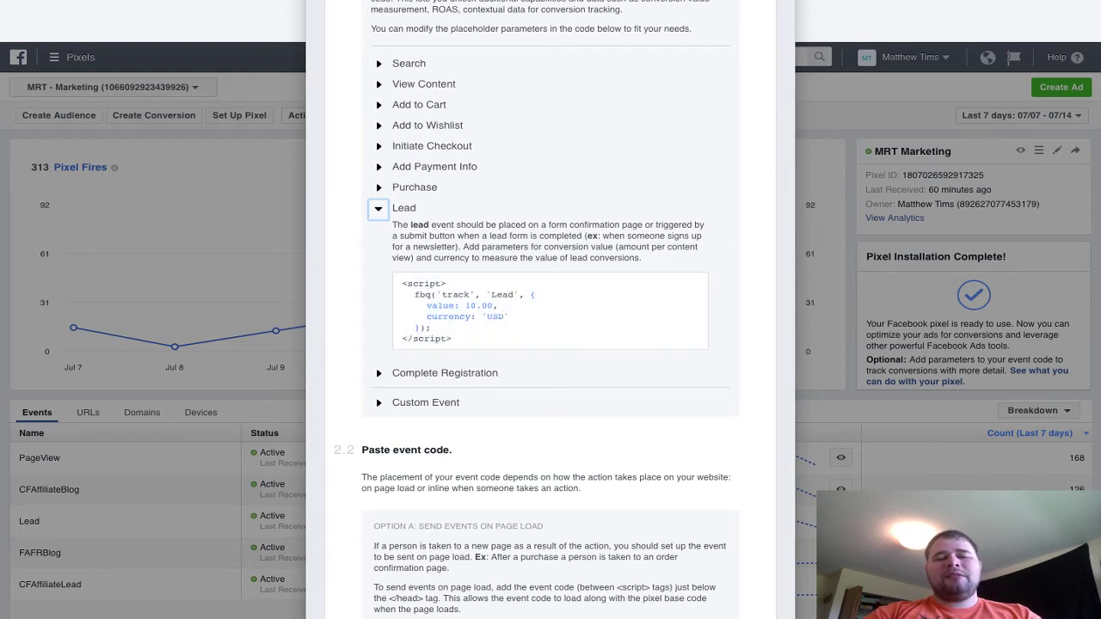
click(550, 305)
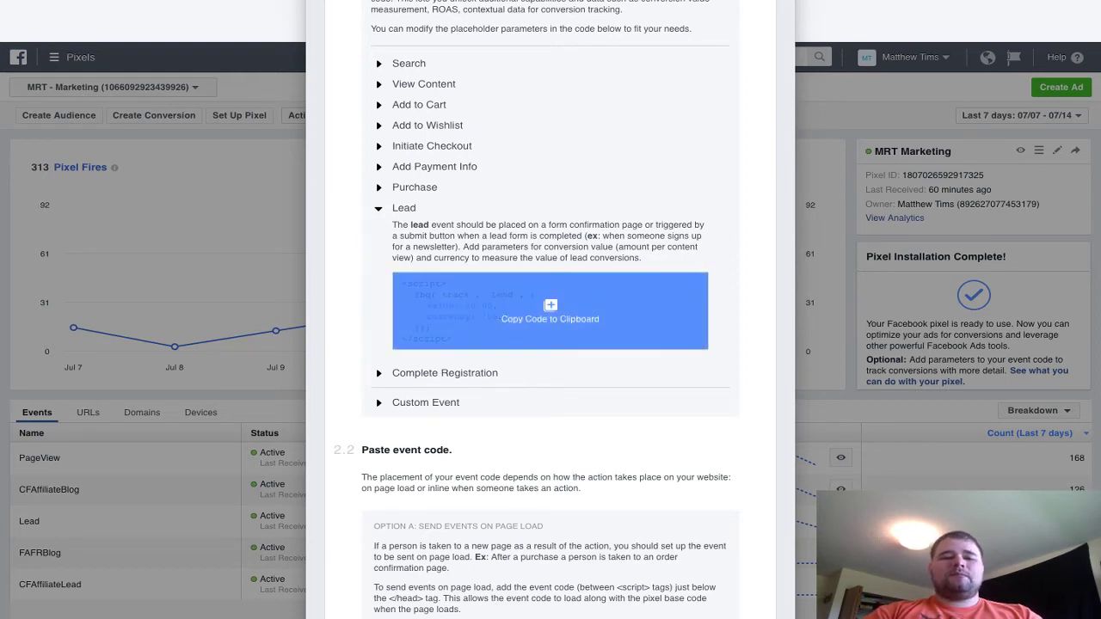
click(550, 307)
scroll(550, 308, up, 1)
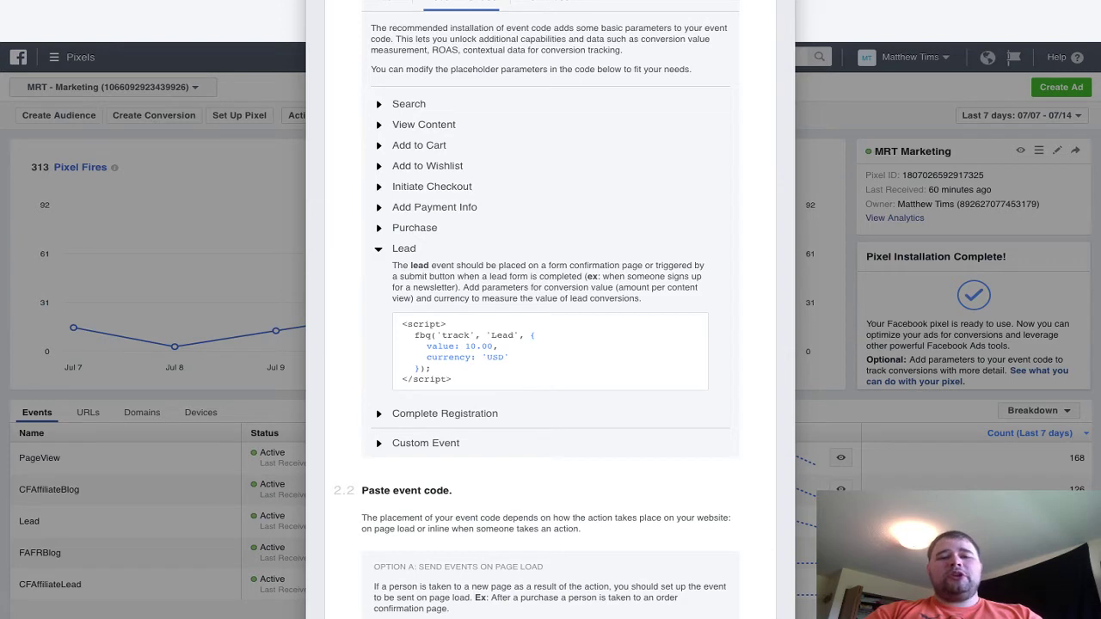
click(550, 349)
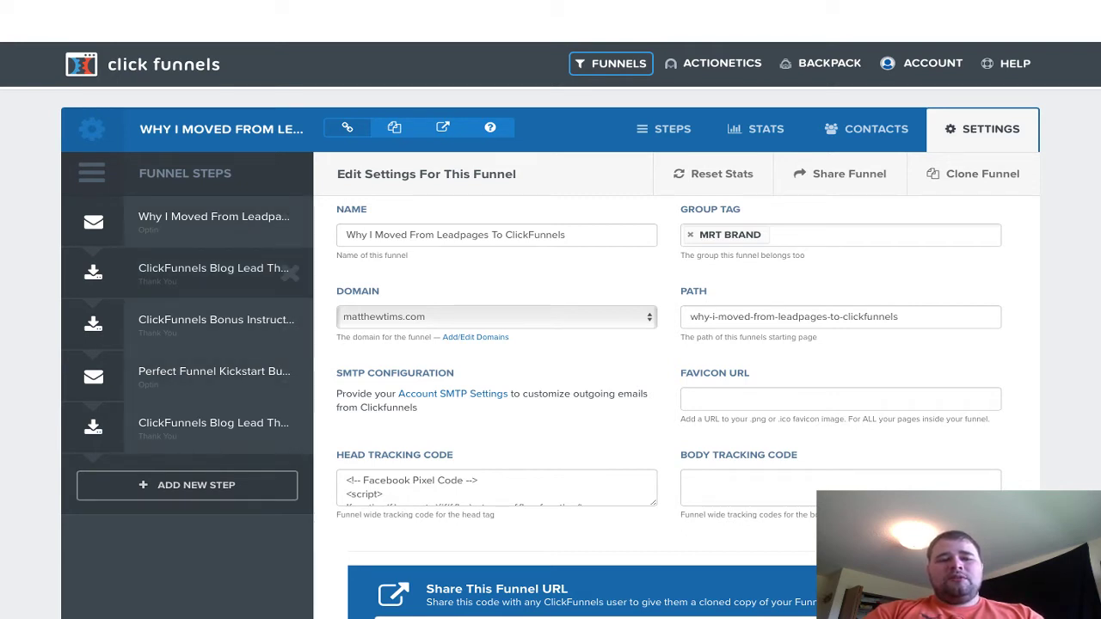
Step: Select the final 'Thanks for Signing up!' Thank You step in the funnel steps list
click(213, 268)
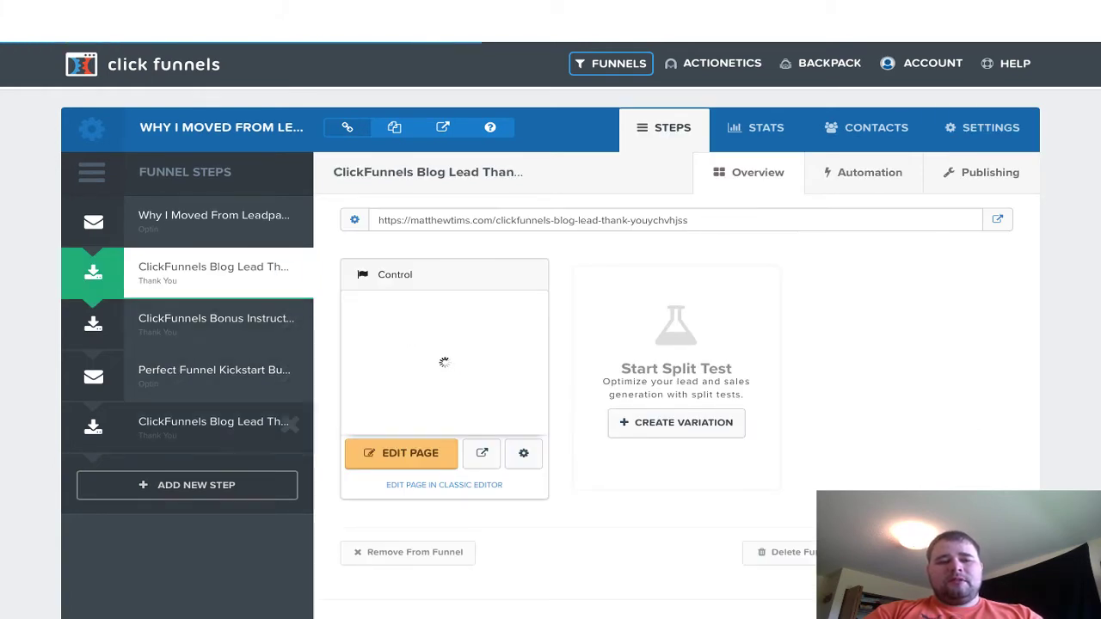
click(213, 423)
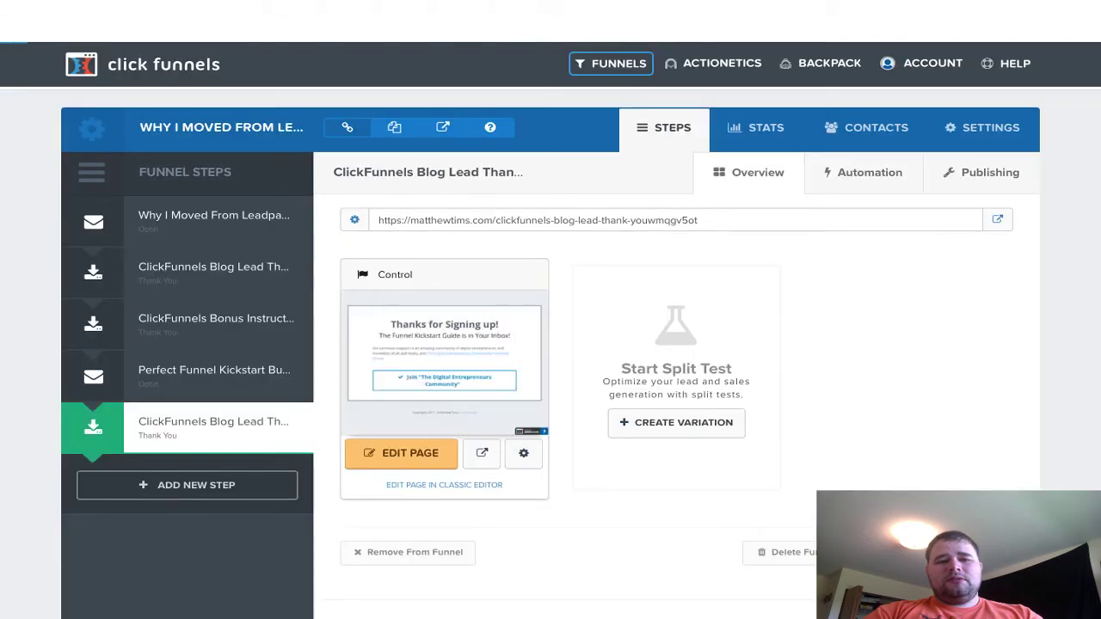
scroll(675, 413, down, 1)
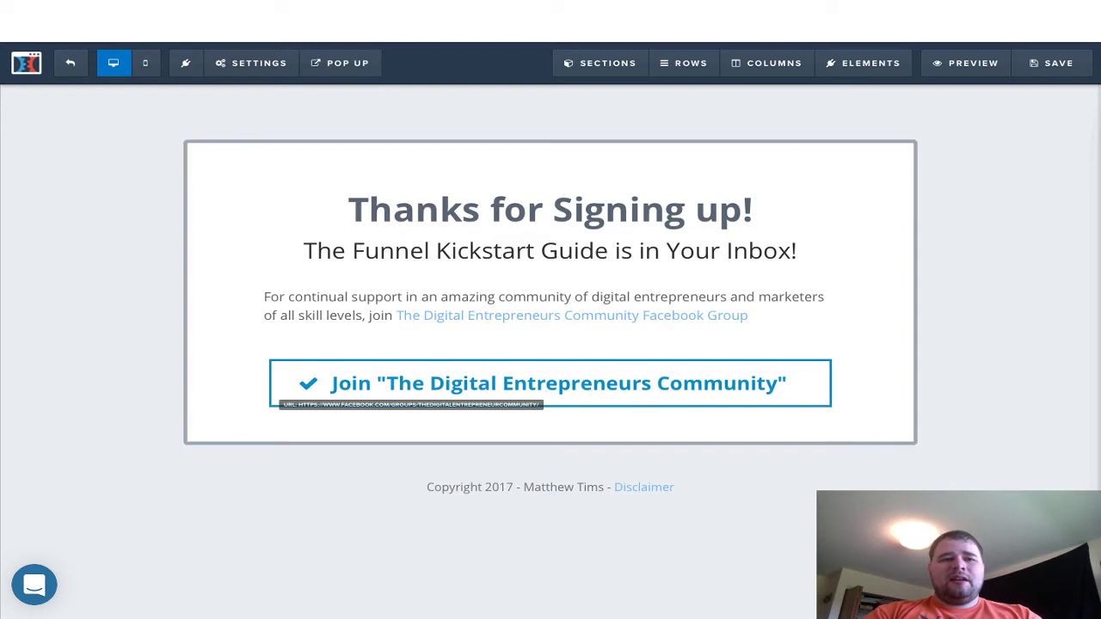
Step: Confirm the page's Header Code holds the fbq('track','Lead') script, then exit the editor
click(251, 63)
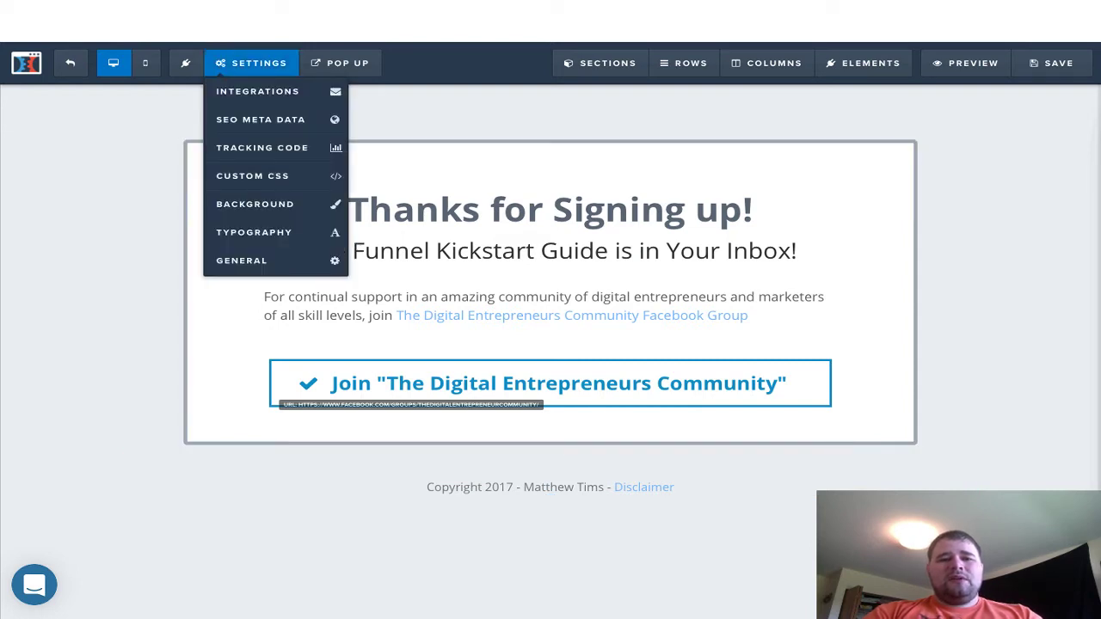
click(261, 148)
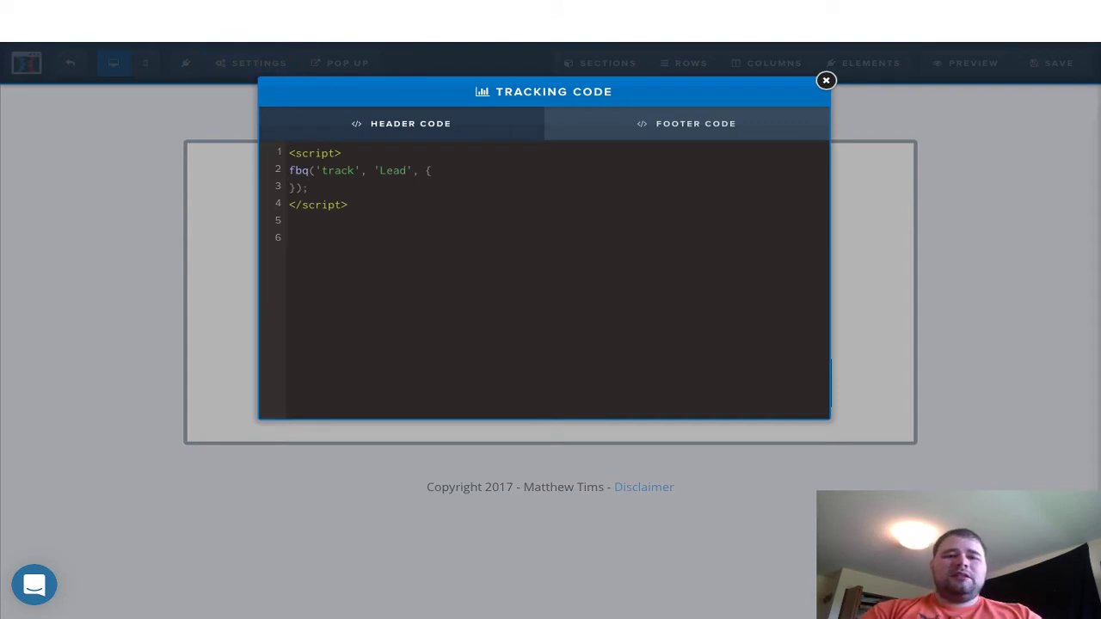
drag(379, 170, 406, 171)
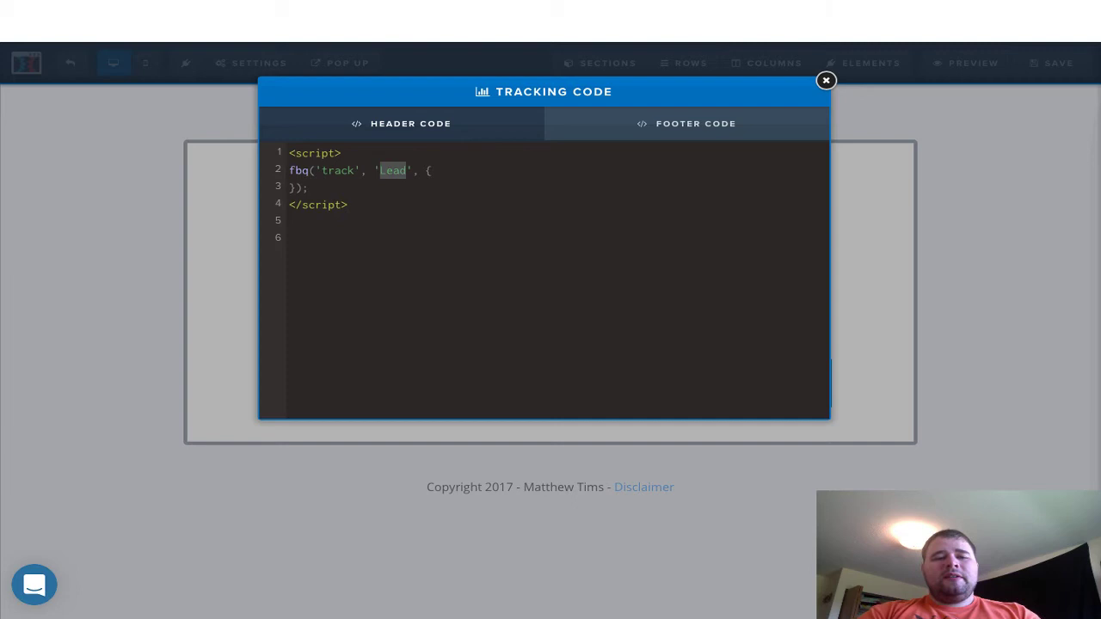
click(289, 221)
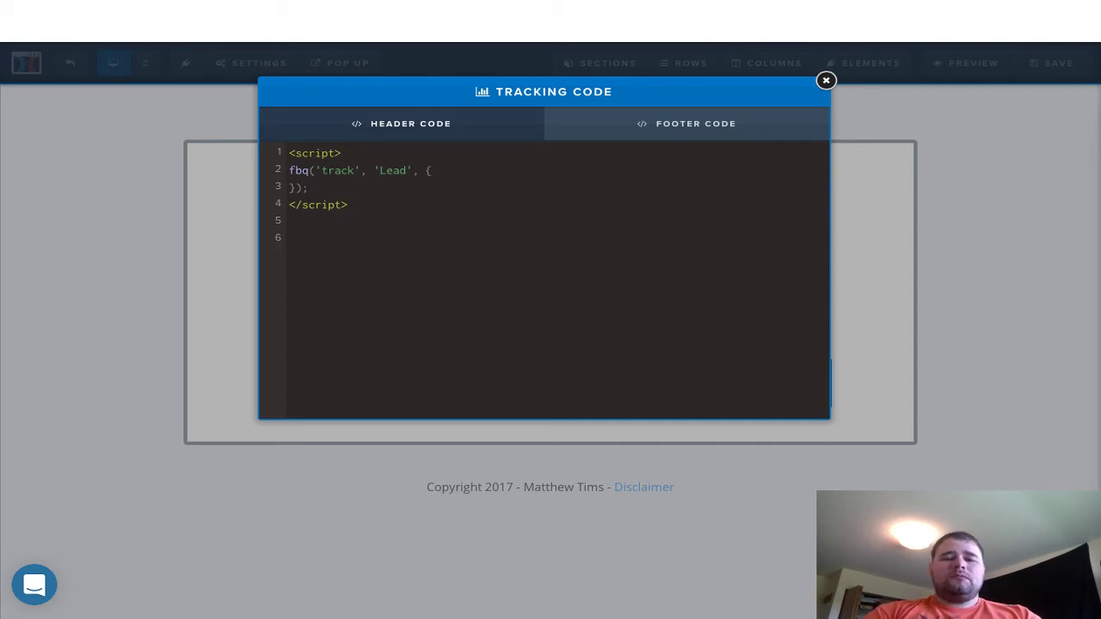
key(Escape)
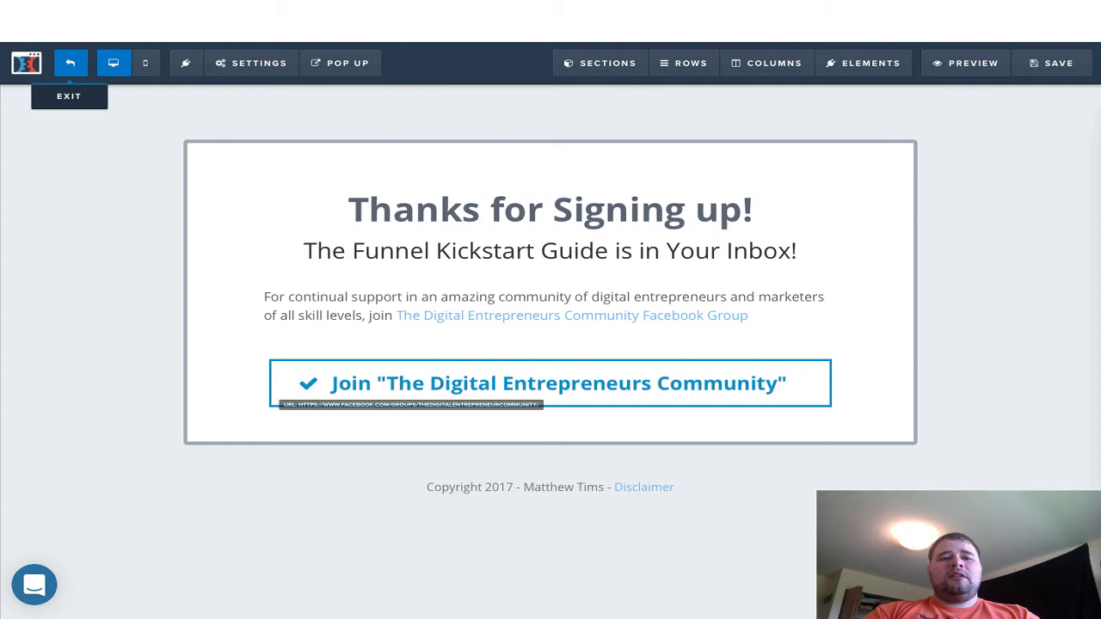
click(69, 63)
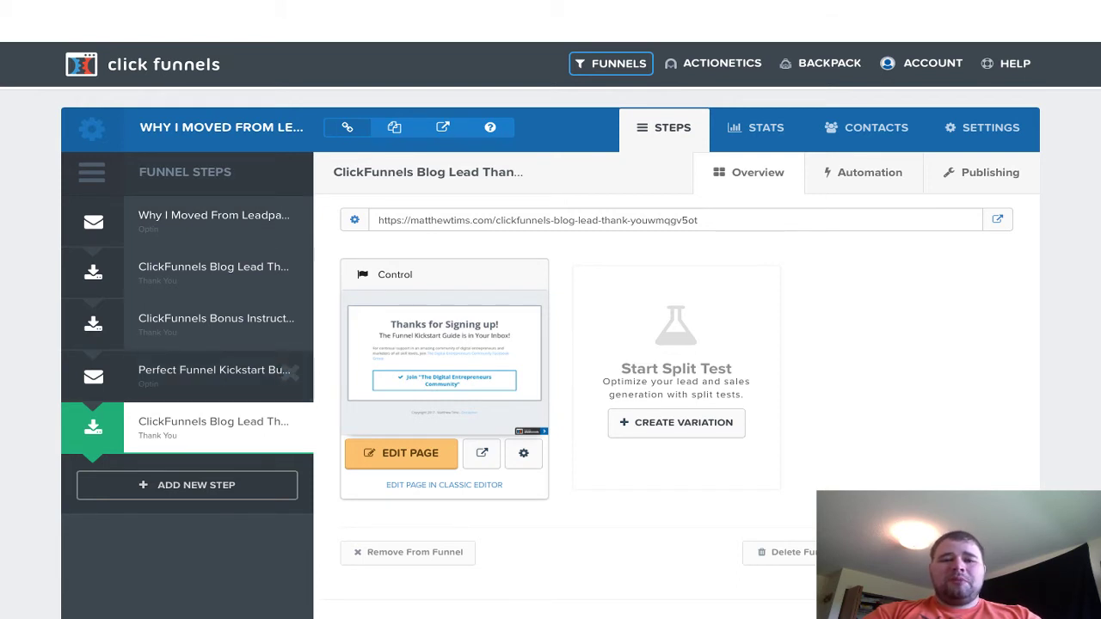
Step: Open the Perfect Funnel Kickstart Bundle opt-in page in the editor
click(258, 371)
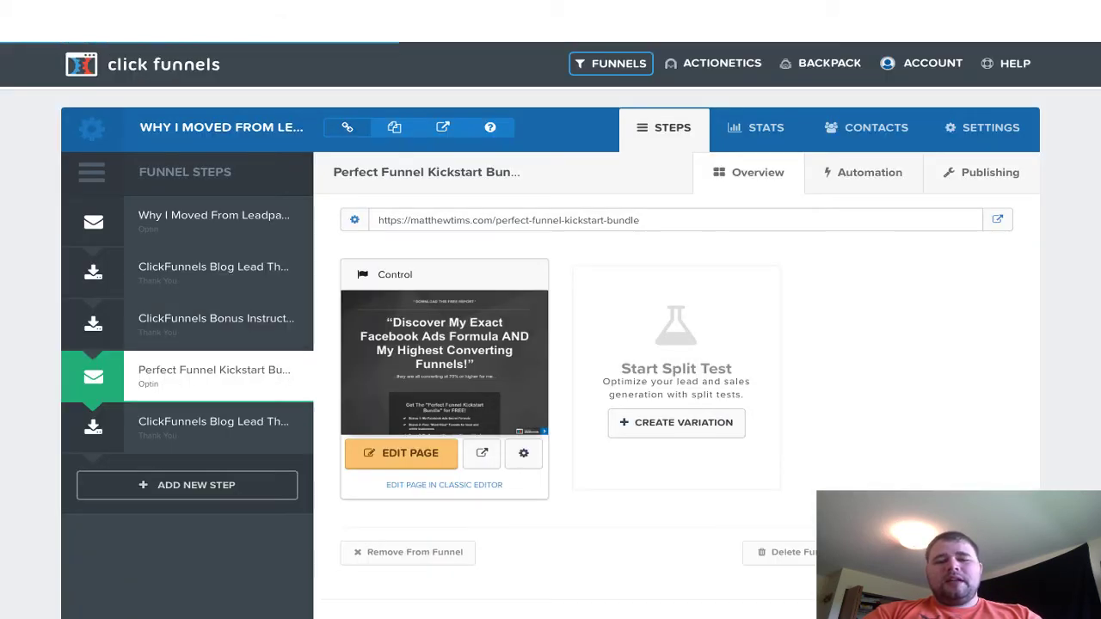
click(401, 453)
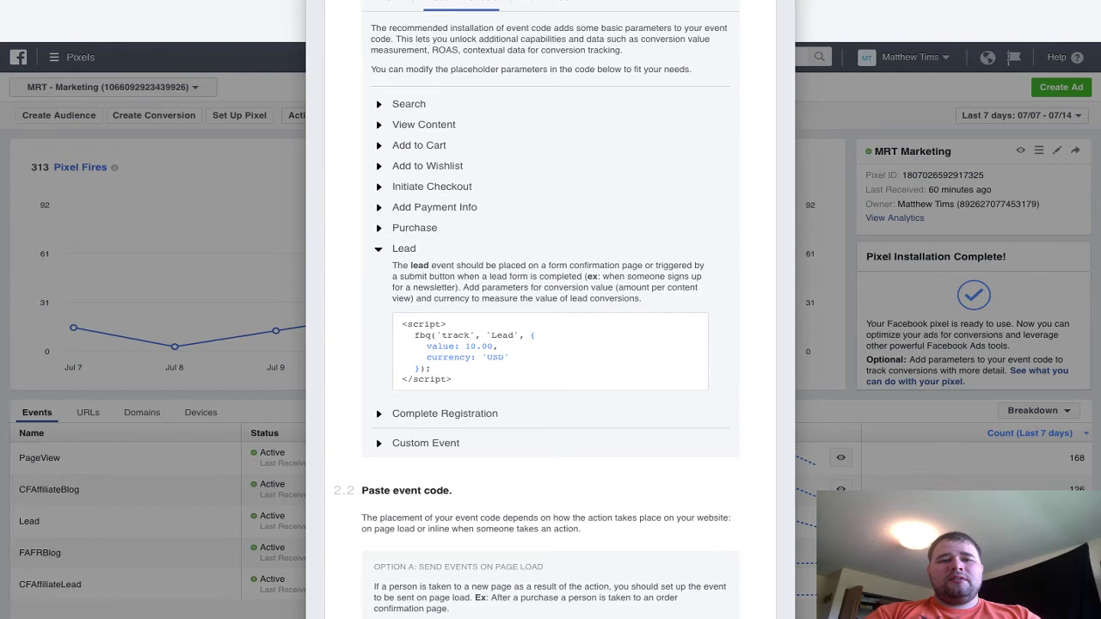
scroll(551, 310, up, 1)
Step: Copy the View Content event code (3.50 USD) and look over the sign-up form before exiting
click(378, 132)
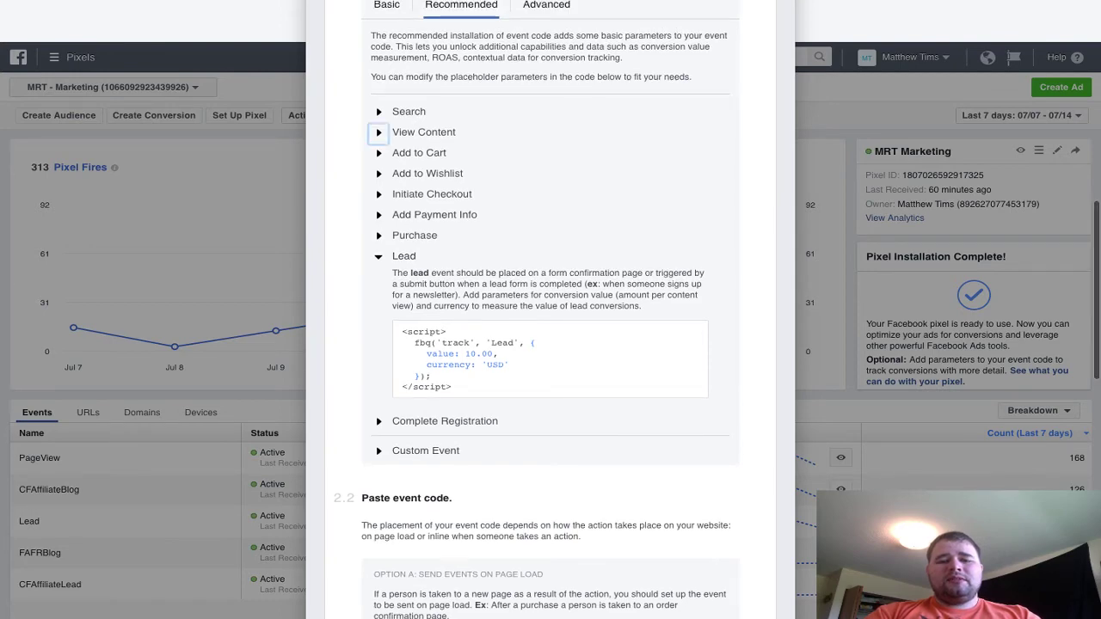
click(528, 239)
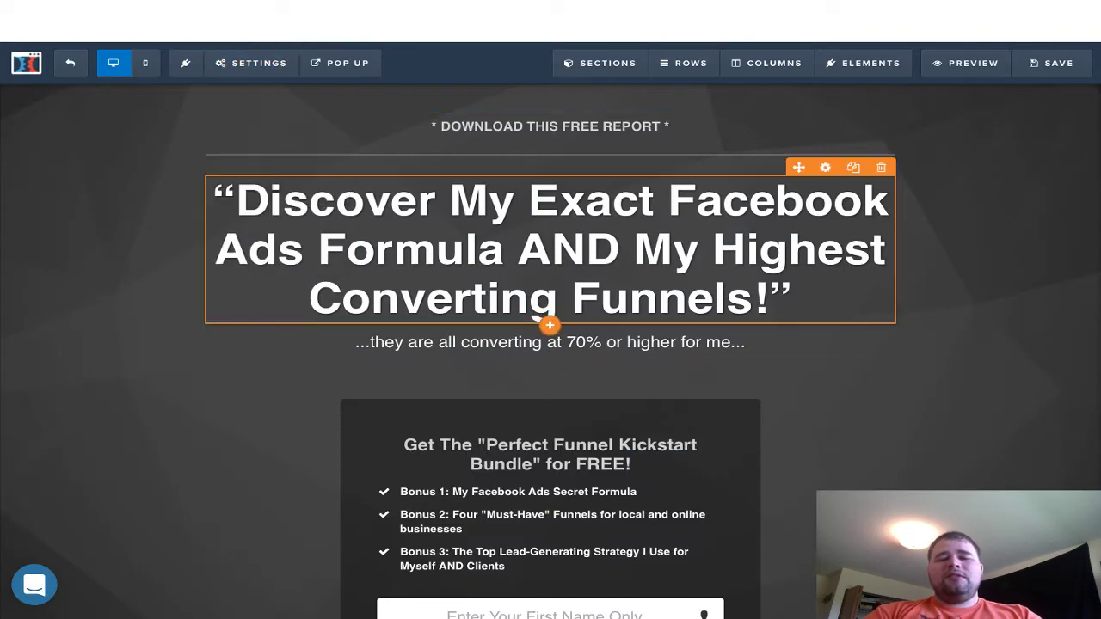
scroll(550, 344, down, 3)
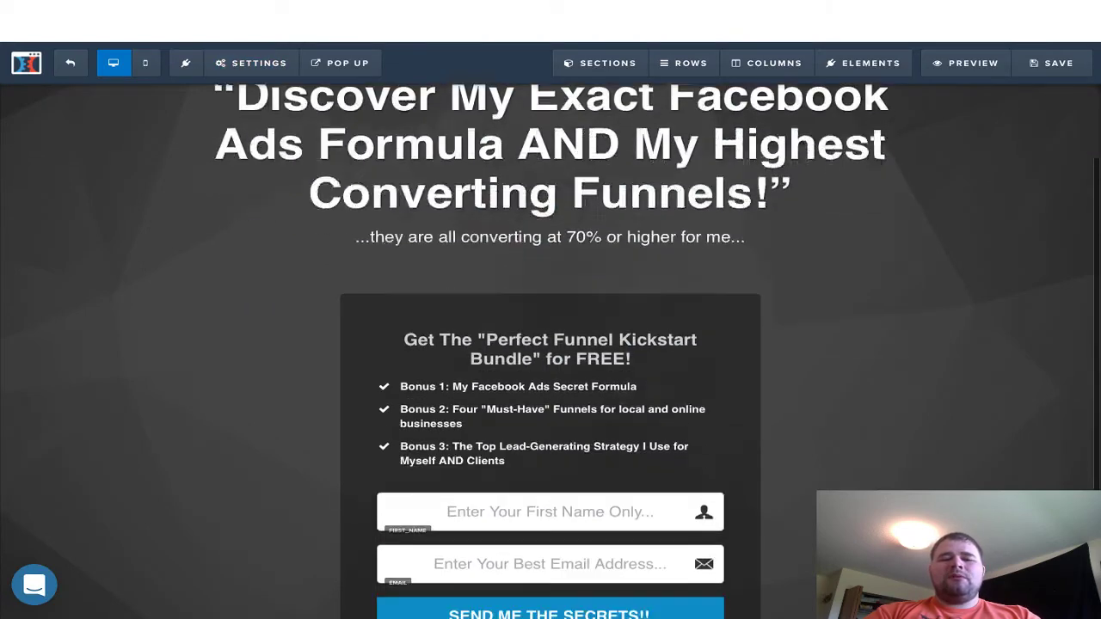
scroll(551, 344, up, 2)
scroll(550, 344, up, 2)
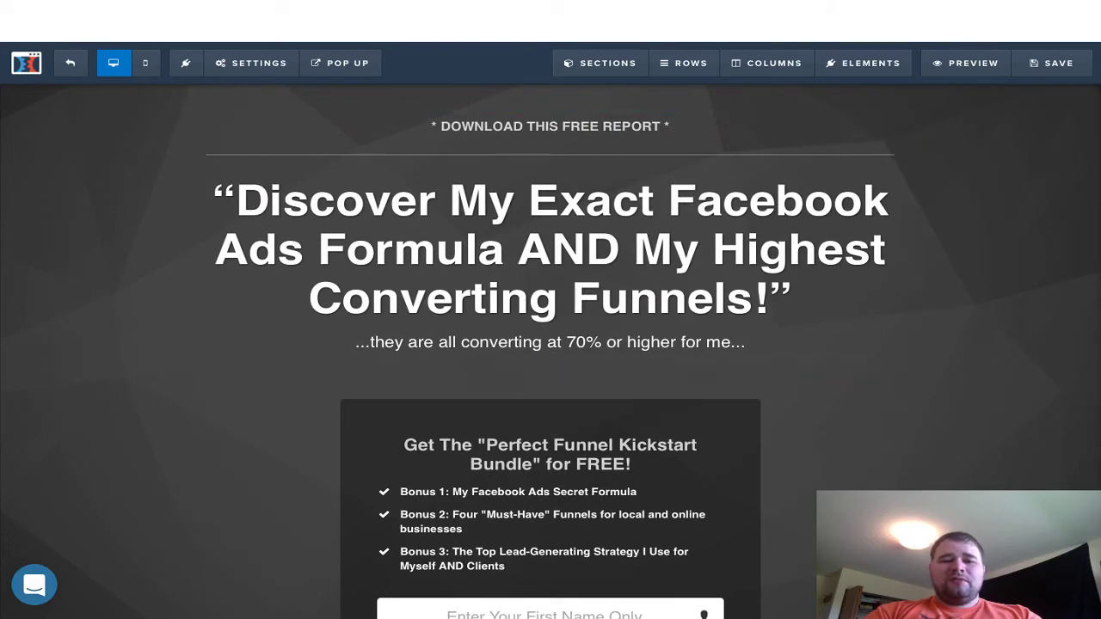
scroll(550, 344, down, 3)
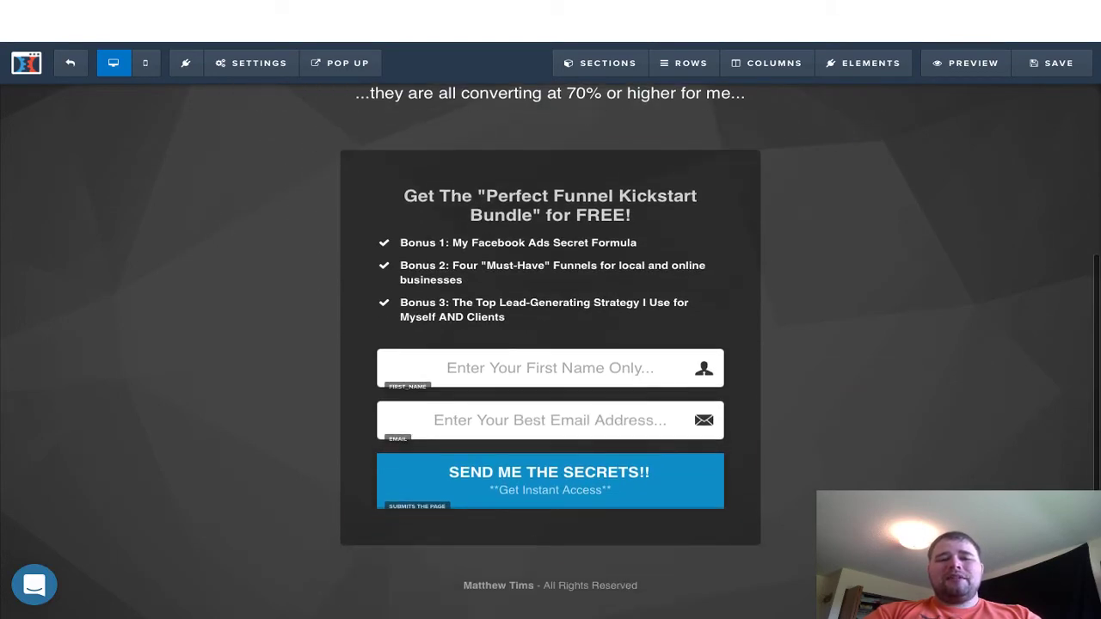
scroll(550, 344, up, 3)
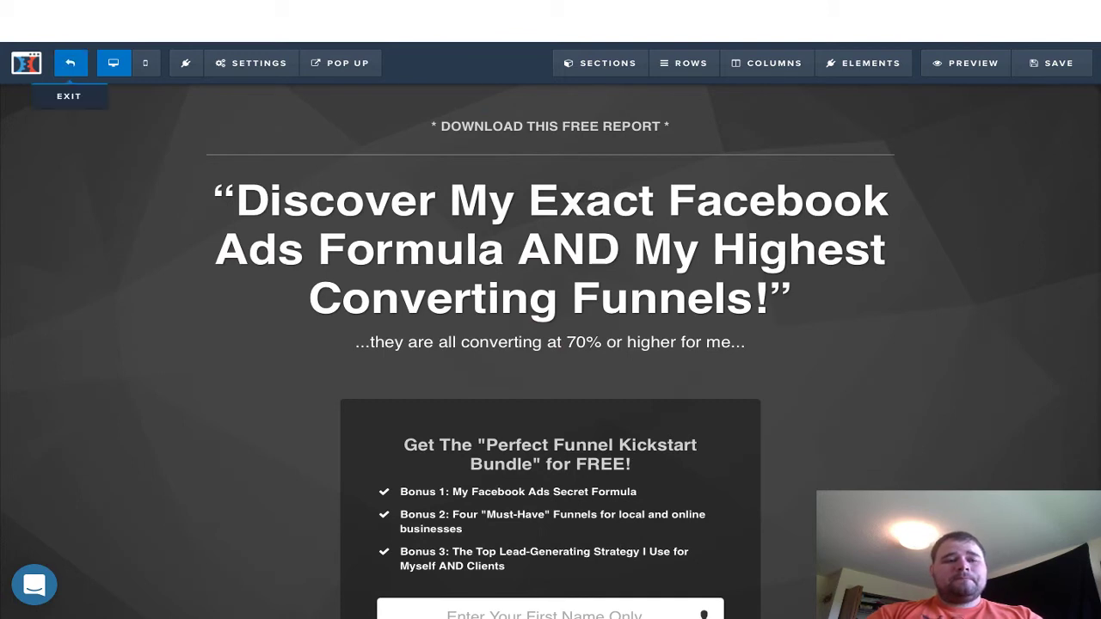
click(70, 63)
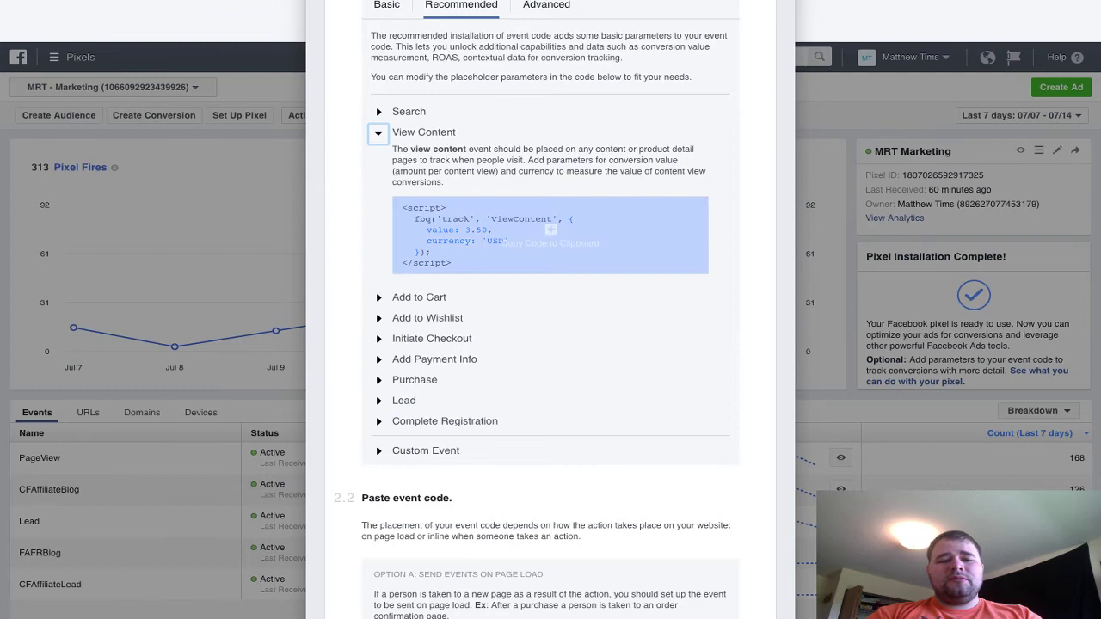
Step: Move past the event code examples to Check Pixel Status and close the installation guide
scroll(550, 344, down, 5)
scroll(550, 344, down, 3)
click(551, 344)
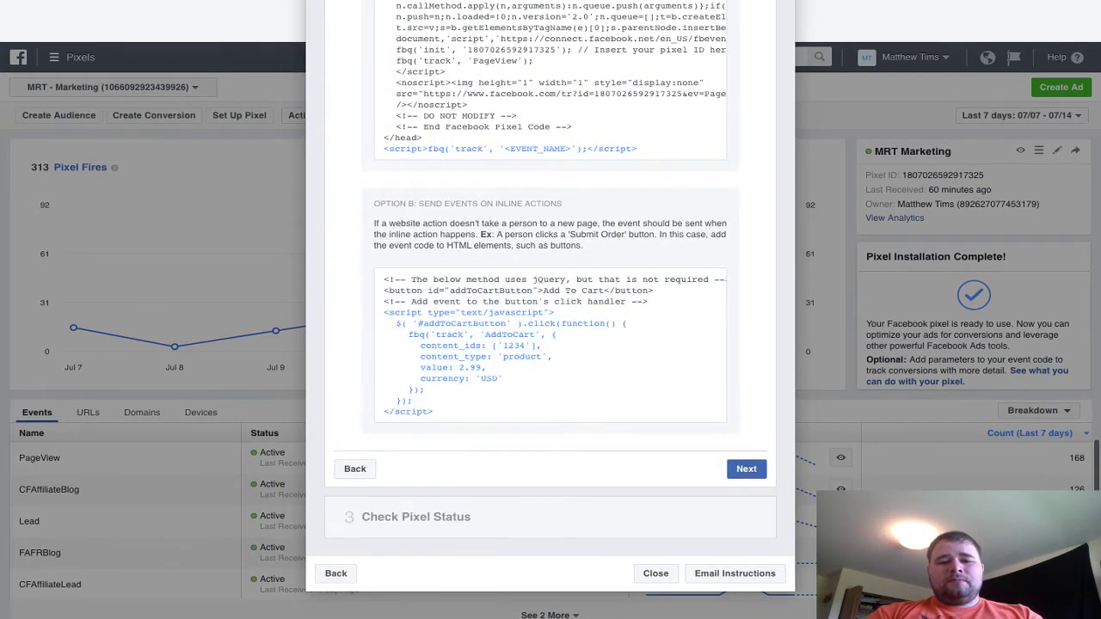
click(746, 469)
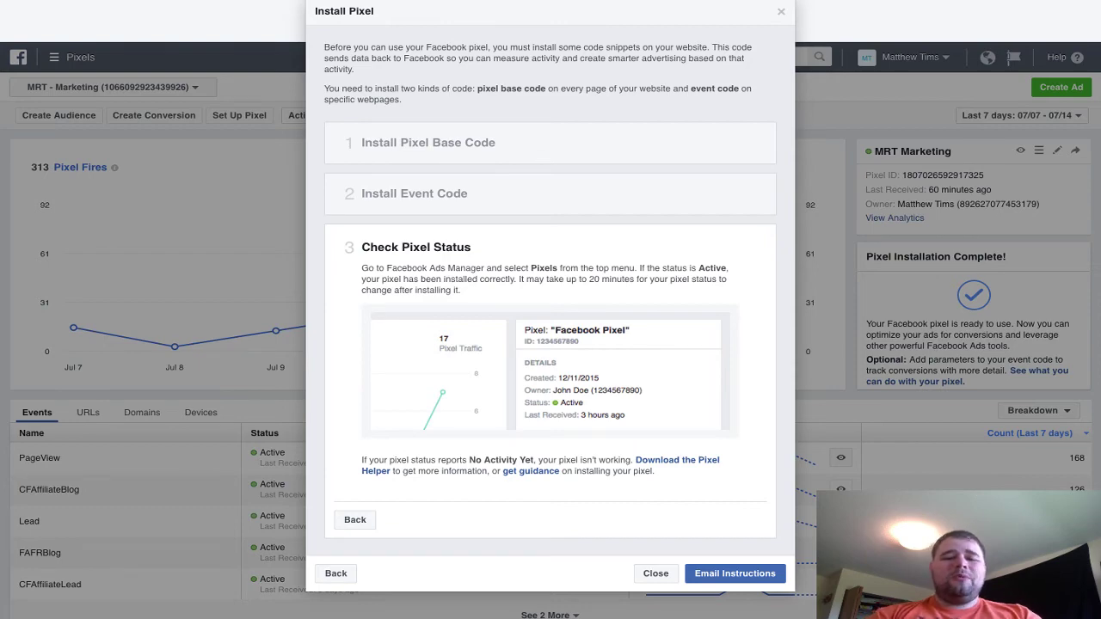
click(655, 573)
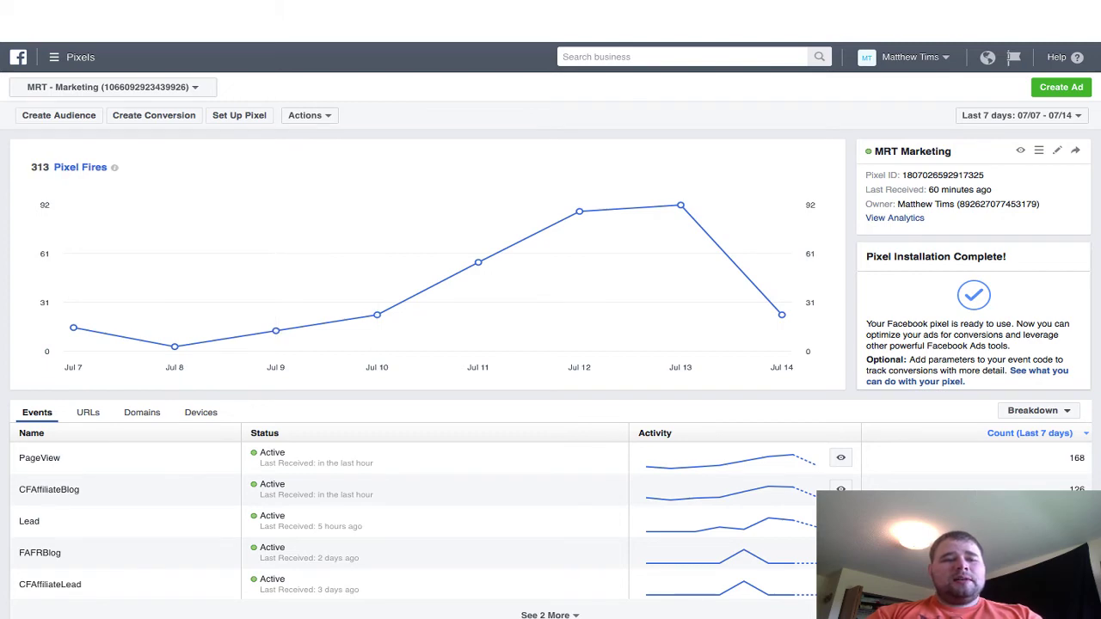
Step: Select the CFAffiliateLead event name and launch Create Conversion for the MRT Marketing pixel
scroll(377, 258, down, 1)
scroll(377, 258, up, 1)
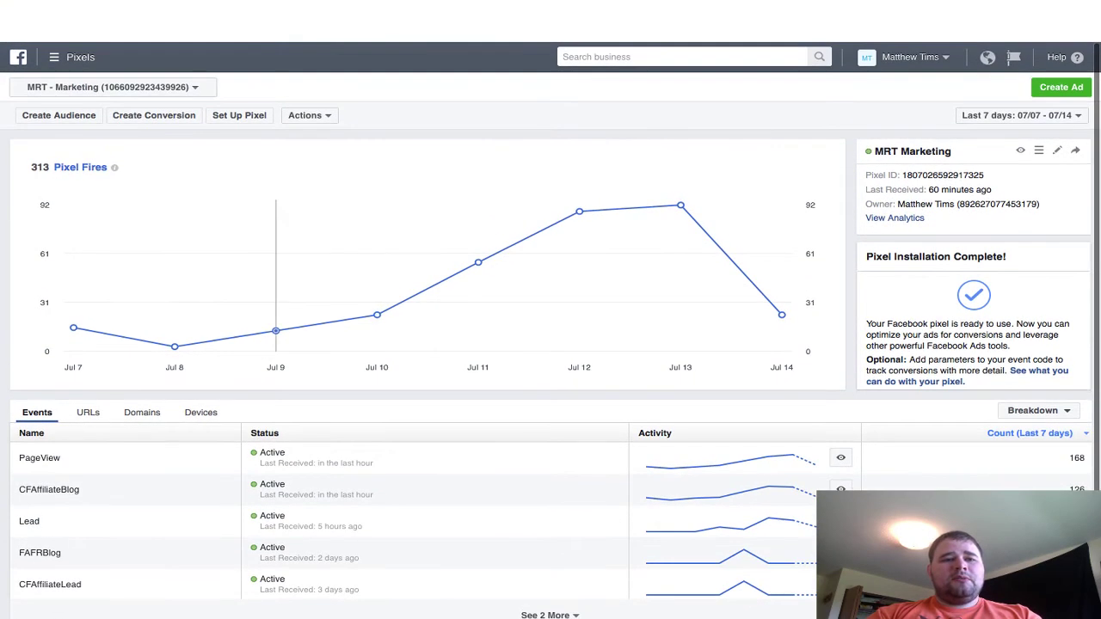
click(154, 114)
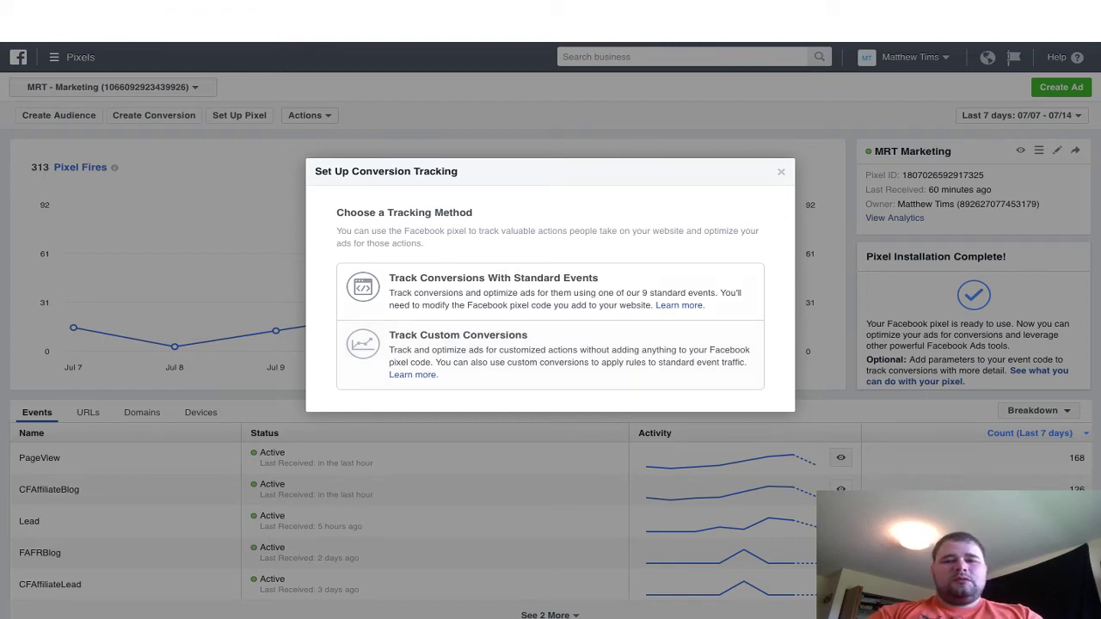
key(Escape)
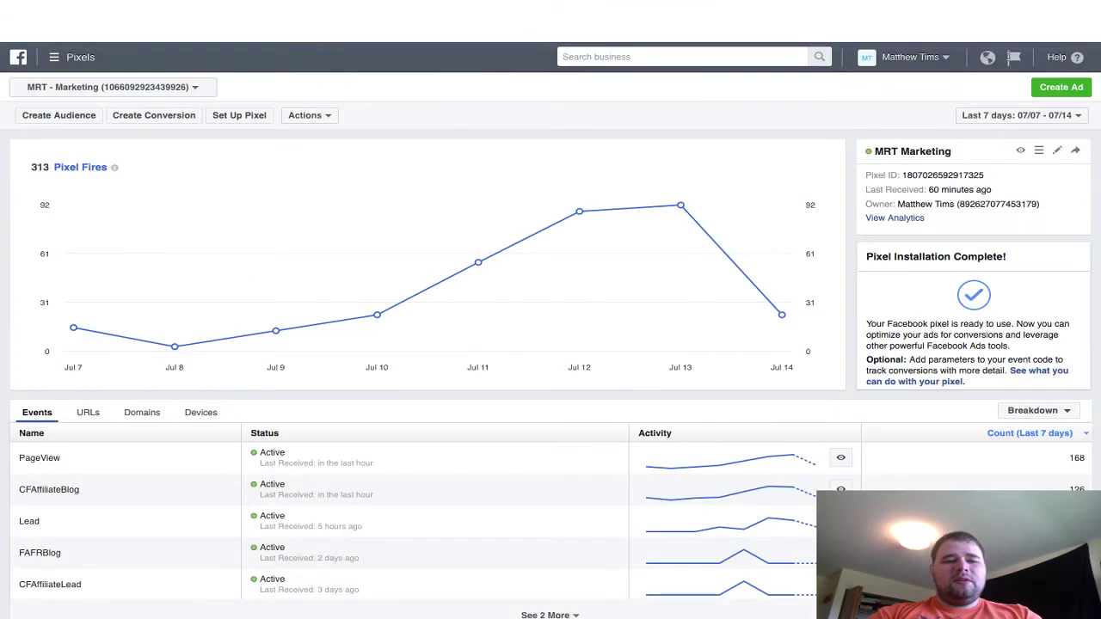
scroll(550, 344, down, 1)
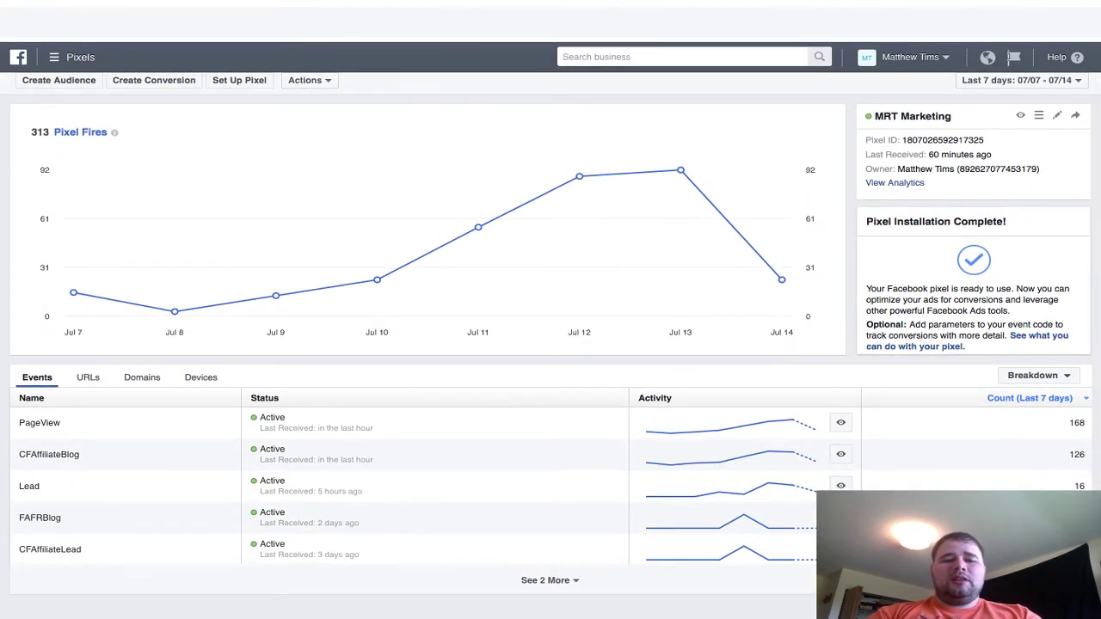
drag(83, 549, 19, 549)
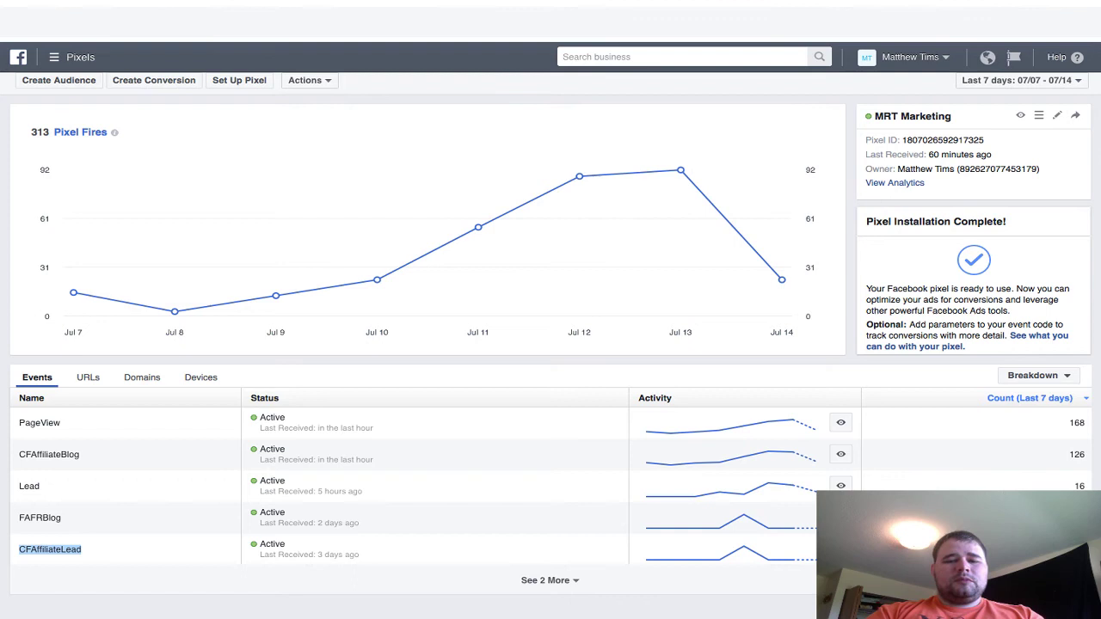
scroll(551, 309, up, 1)
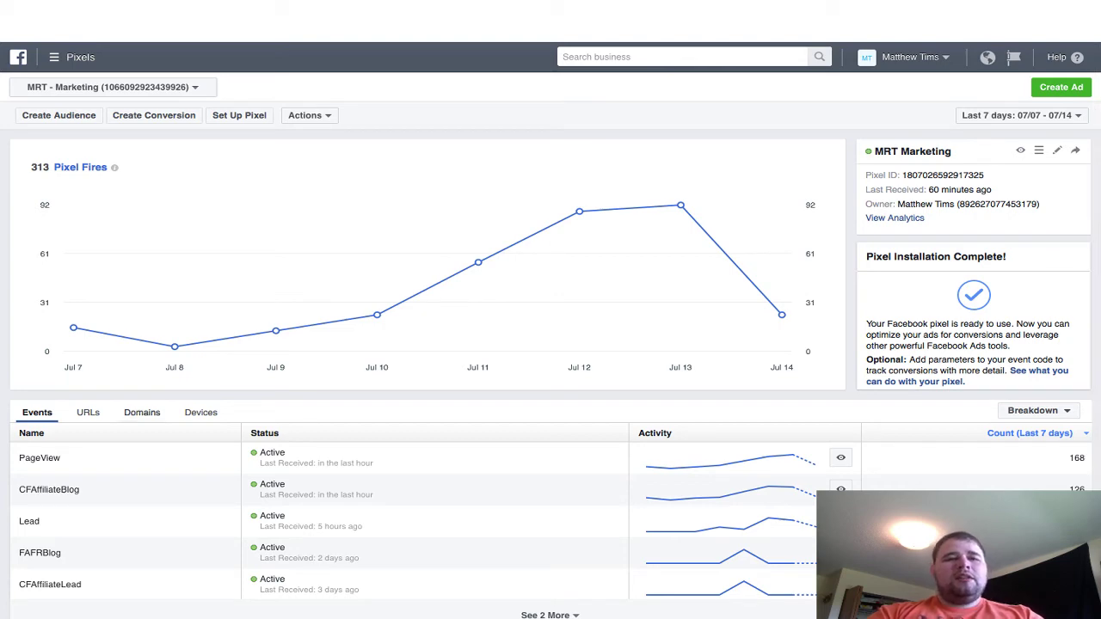
click(153, 115)
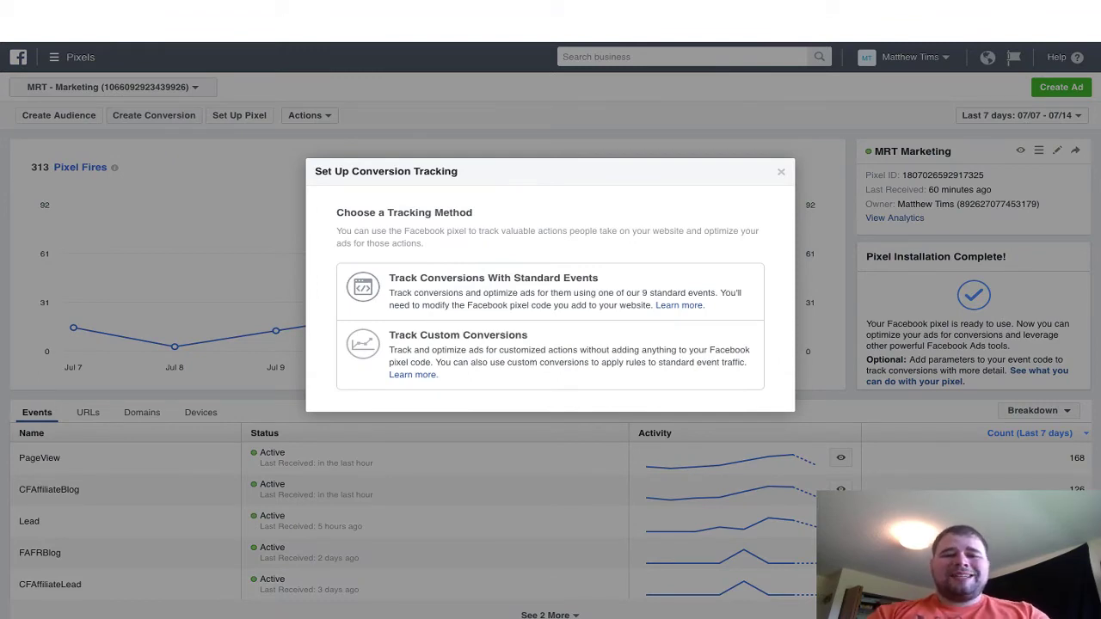
click(493, 290)
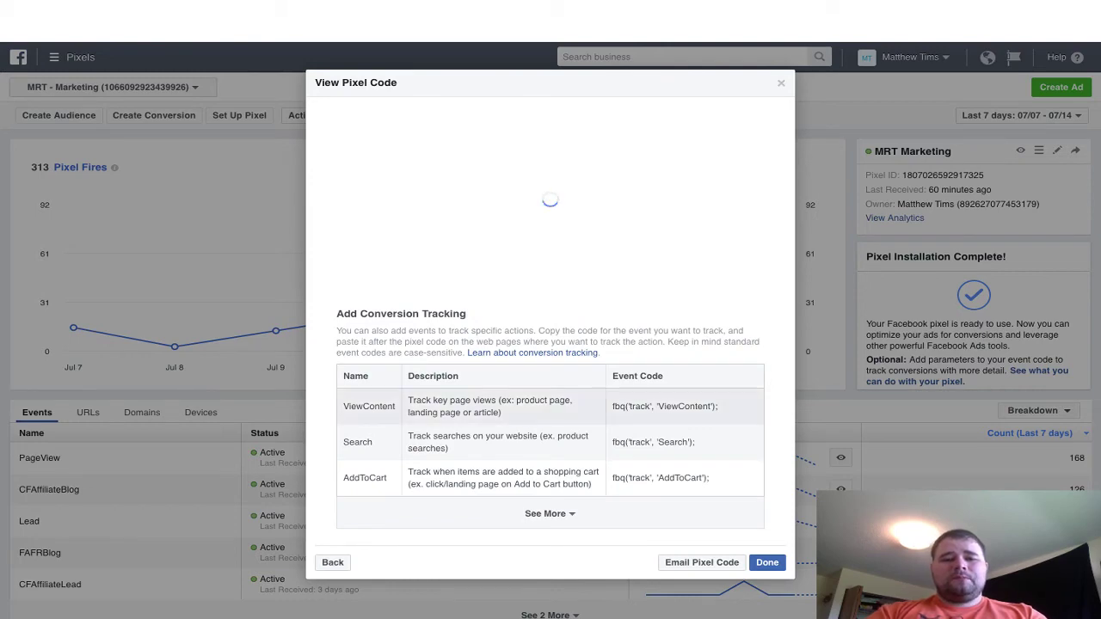
click(545, 513)
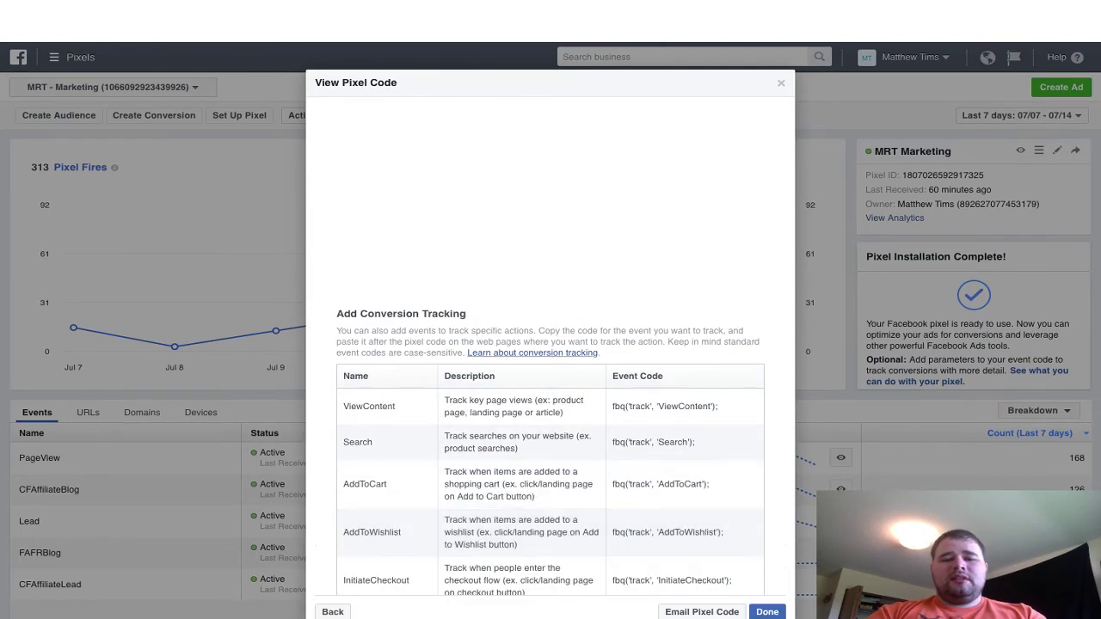
scroll(545, 513, down, 3)
scroll(551, 344, up, 5)
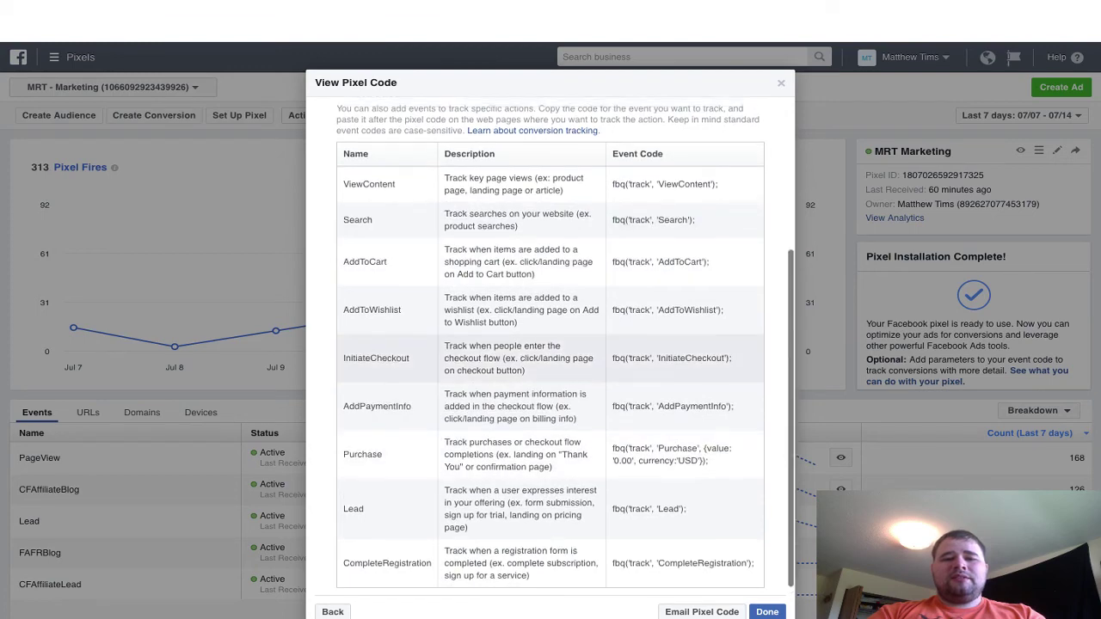
key(Escape)
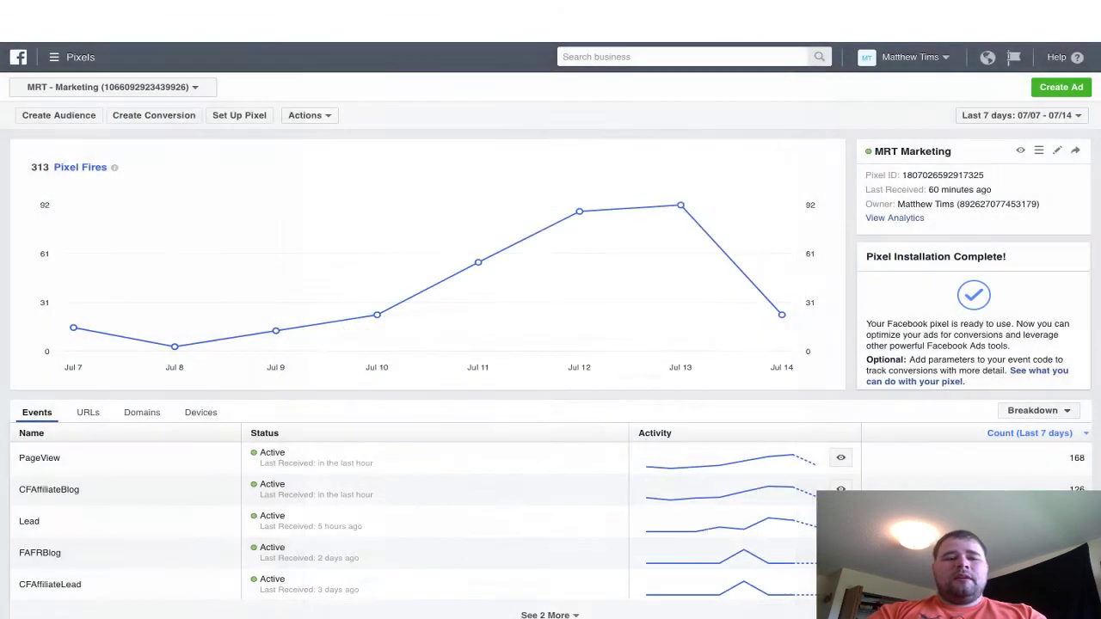
Step: Start a new custom conversion in Track Custom Conversions and set its rule type to Event
click(154, 115)
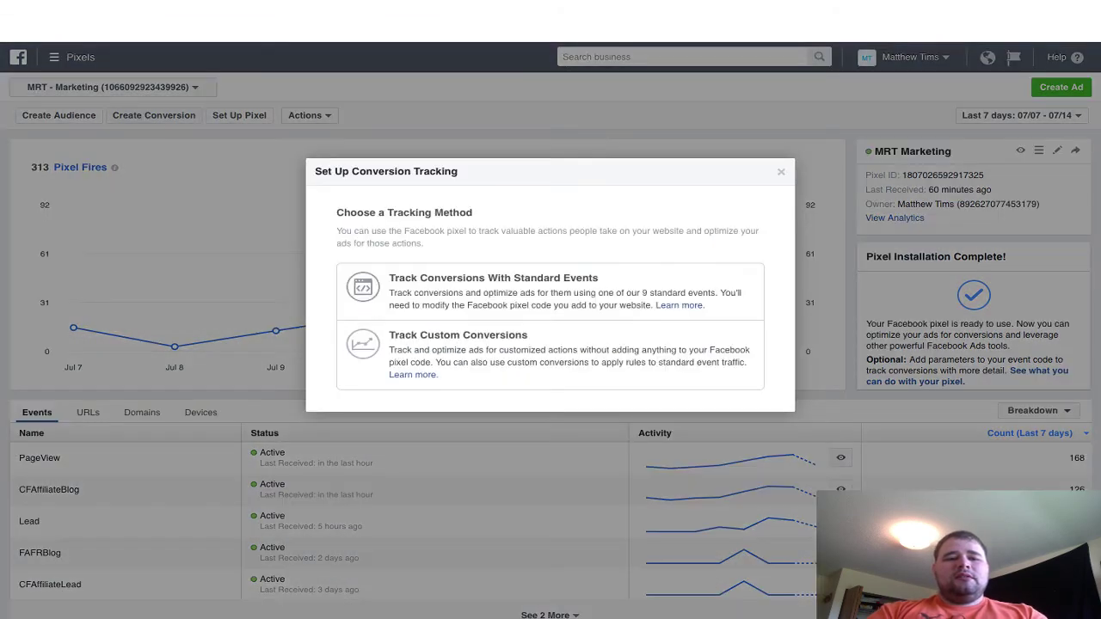
click(457, 344)
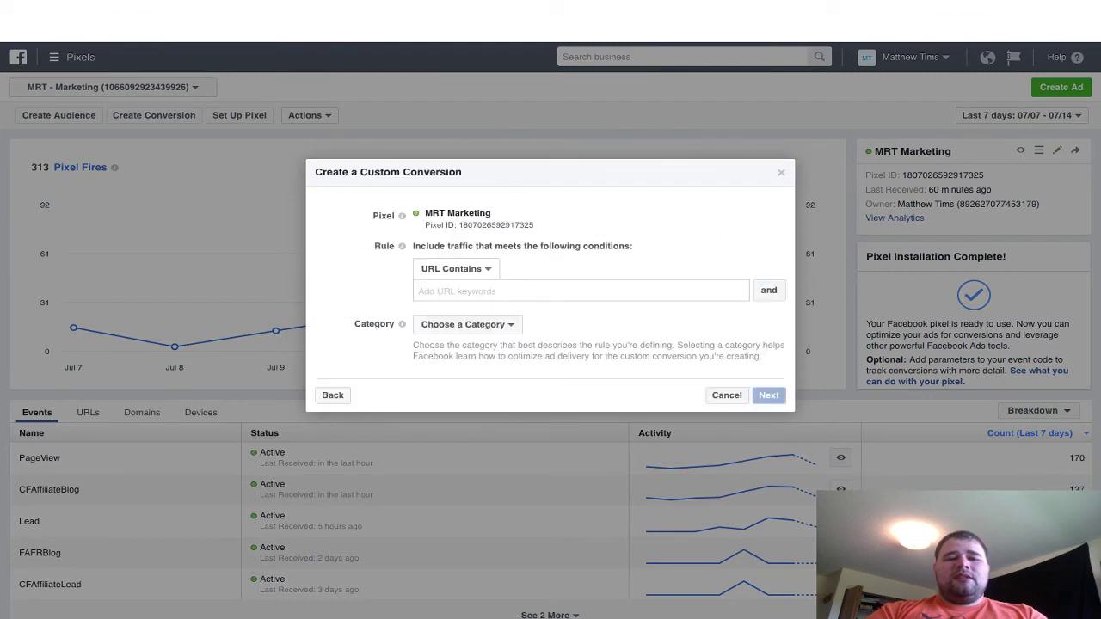
click(456, 268)
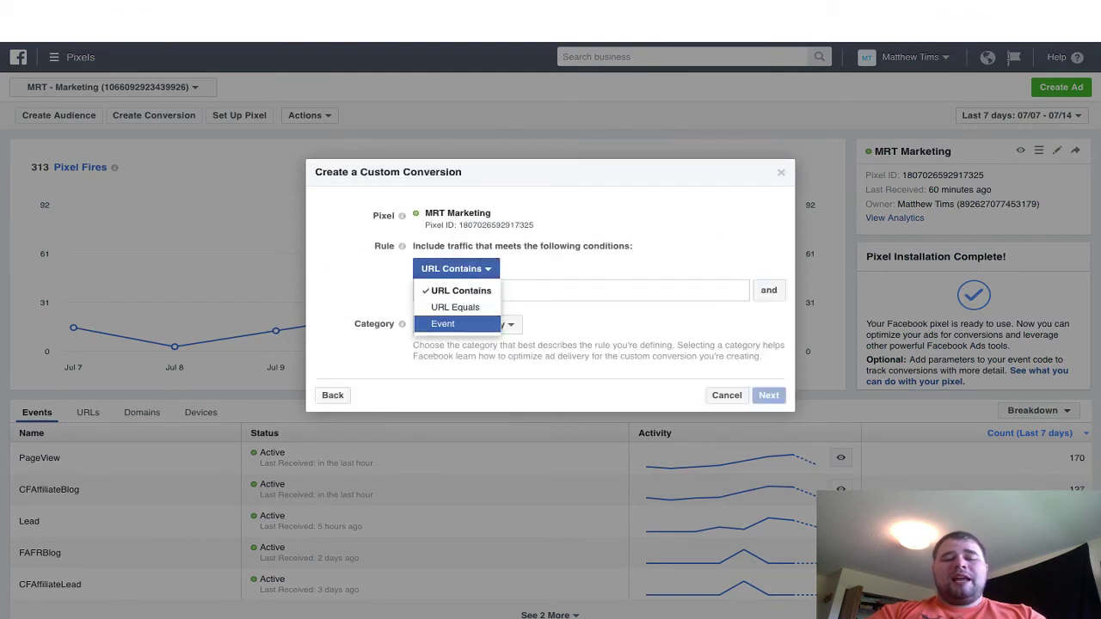
click(456, 324)
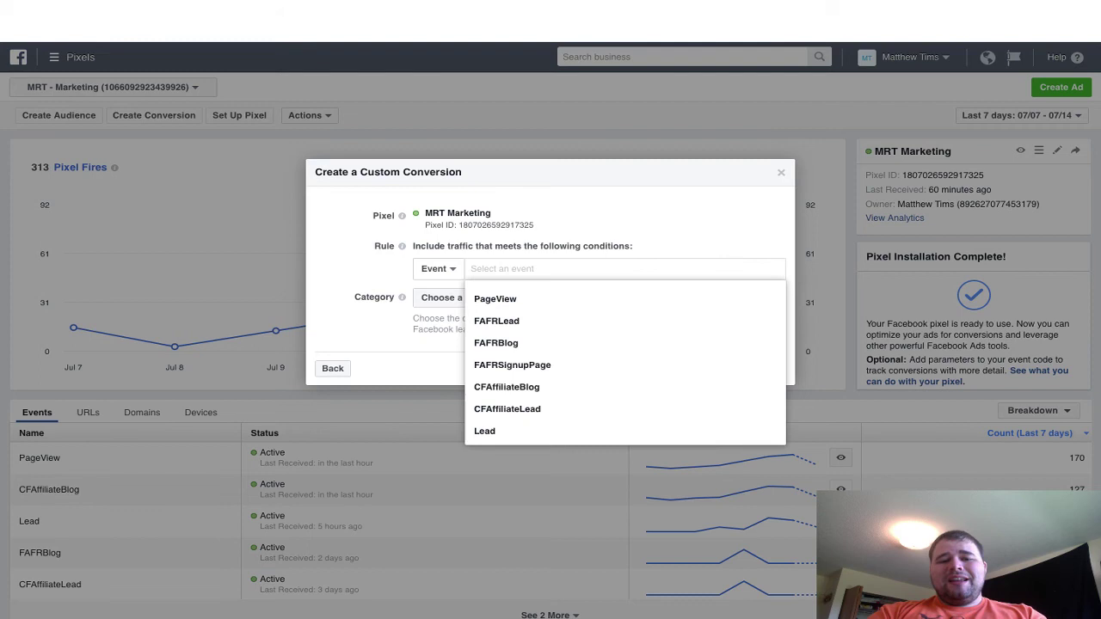
Step: Browse the pixel event list, then cancel the custom conversion without creating it
key(Down)
key(Down)
key(Down)
key(Down)
key(Down)
key(Down)
key(Down)
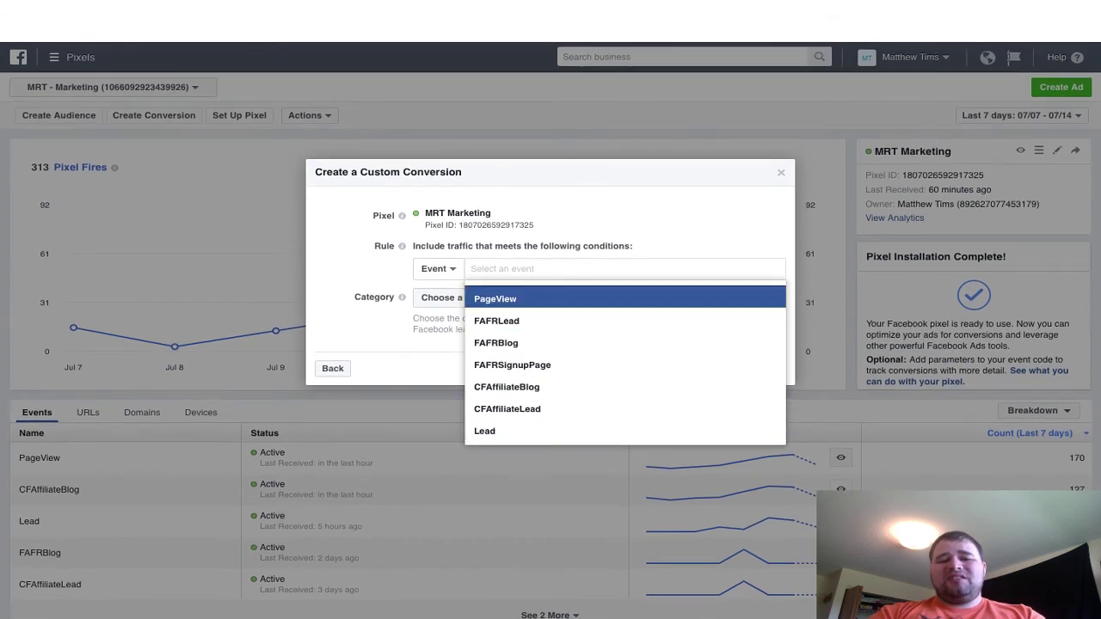
key(Up)
key(Up)
key(Up)
key(Up)
key(Up)
key(Up)
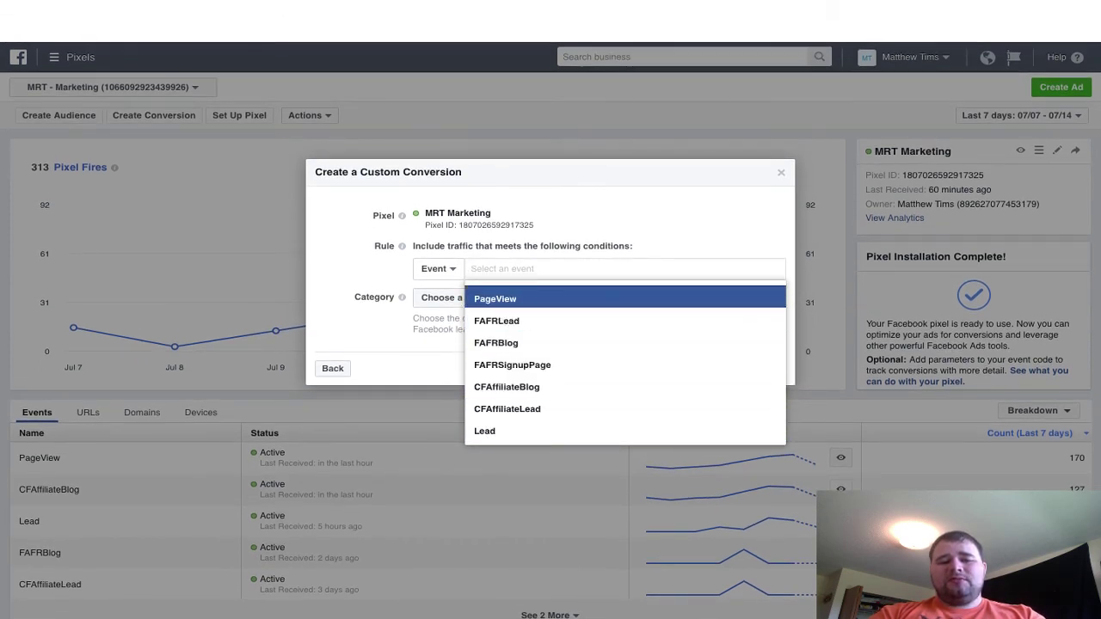
key(Escape)
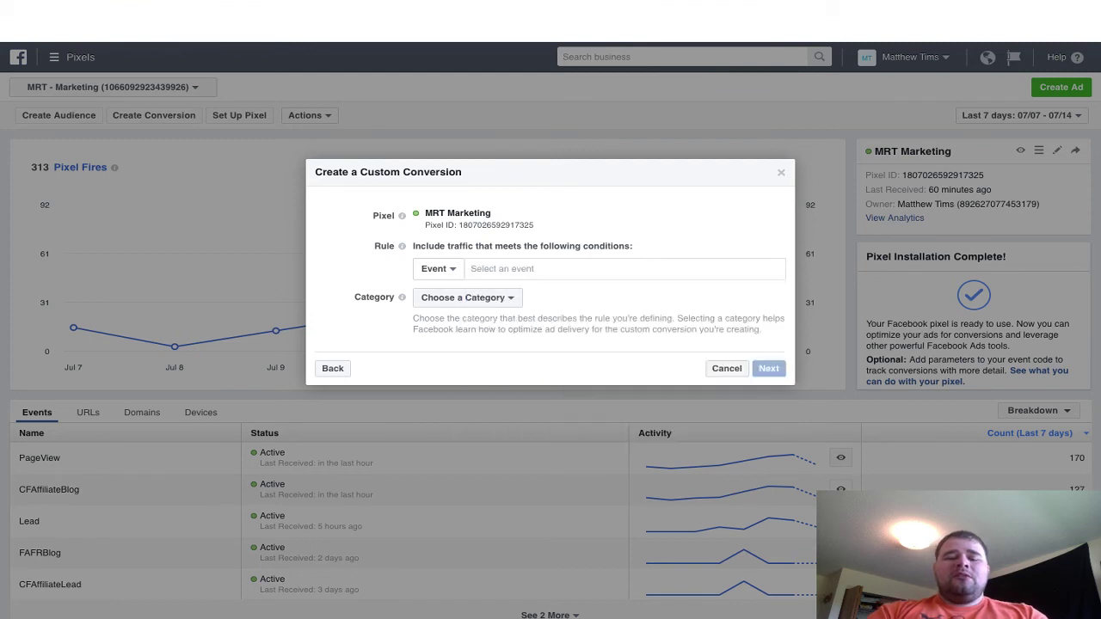
key(Escape)
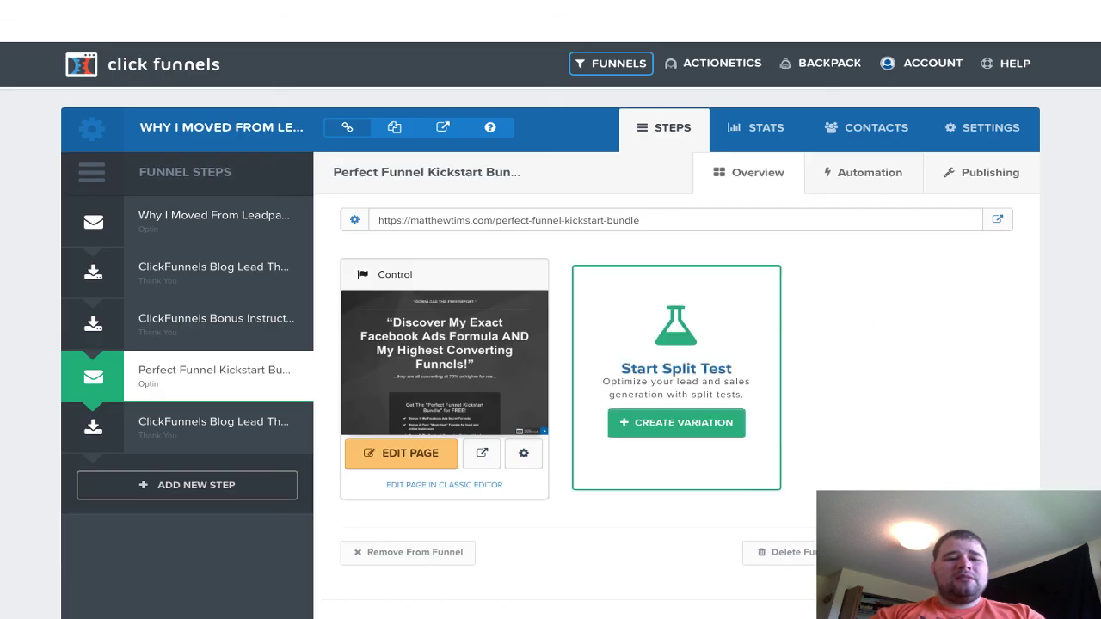
Step: Scroll down the Perfect Funnel Kickstart Bundle opt-in step overview to its published Control page
scroll(550, 310, down, 1)
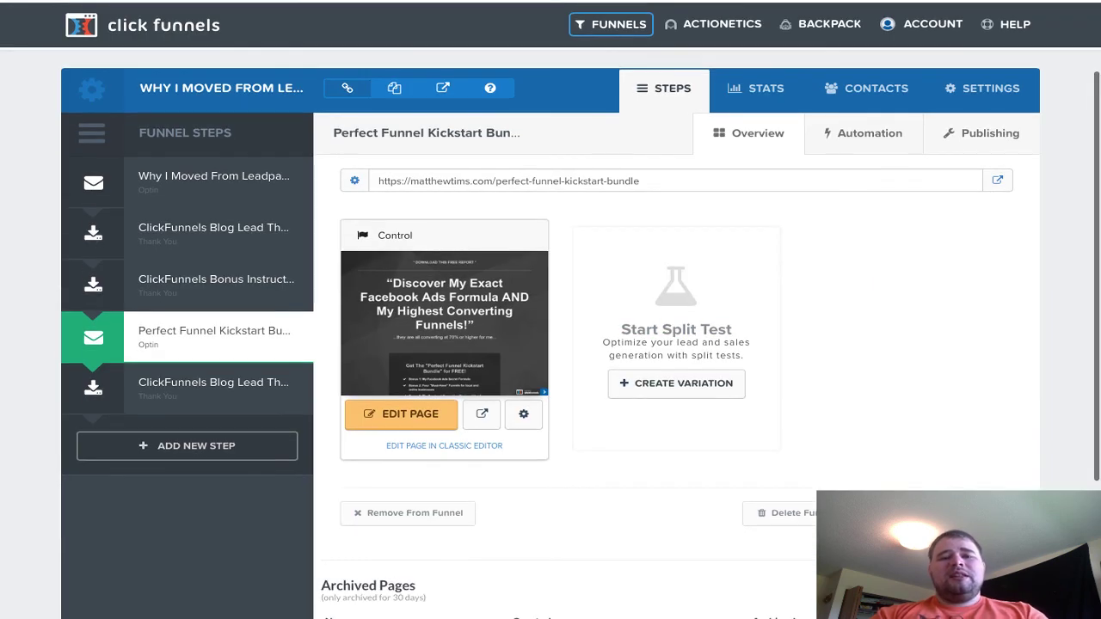